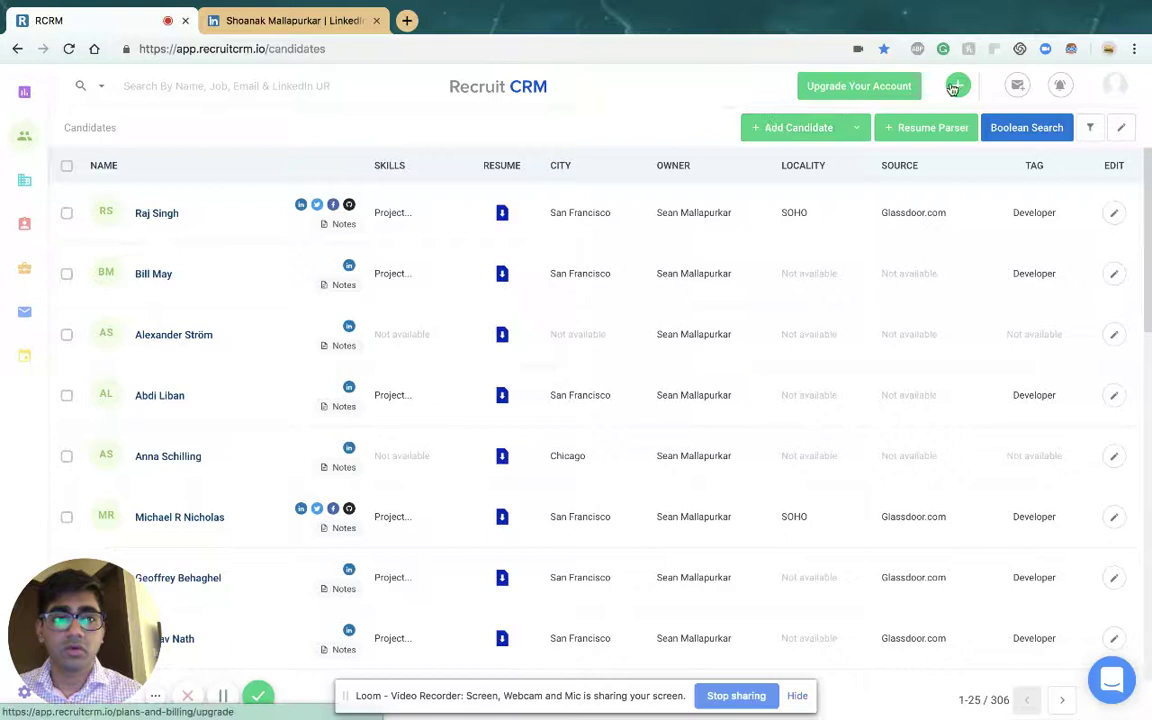
# Parse Profile (14) (1).pdf and Profile (14).pdf from Downloads with the Resume Parser, then close the panel.
pyautogui.click(956, 86)
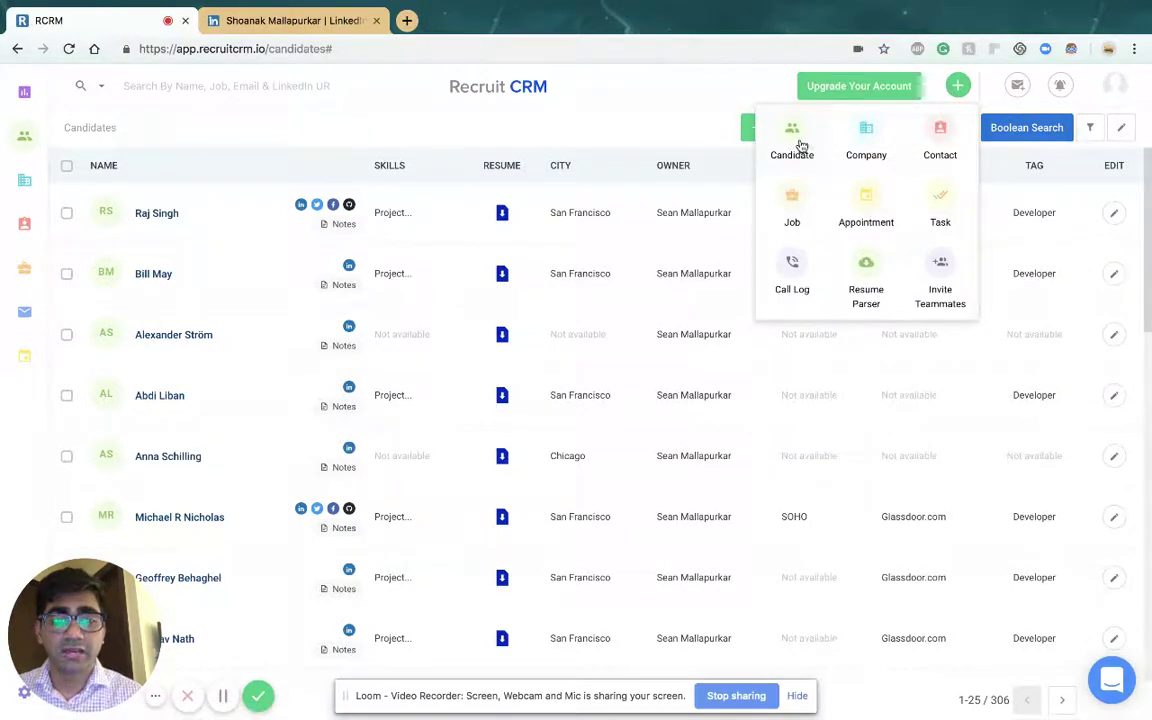
pyautogui.click(618, 136)
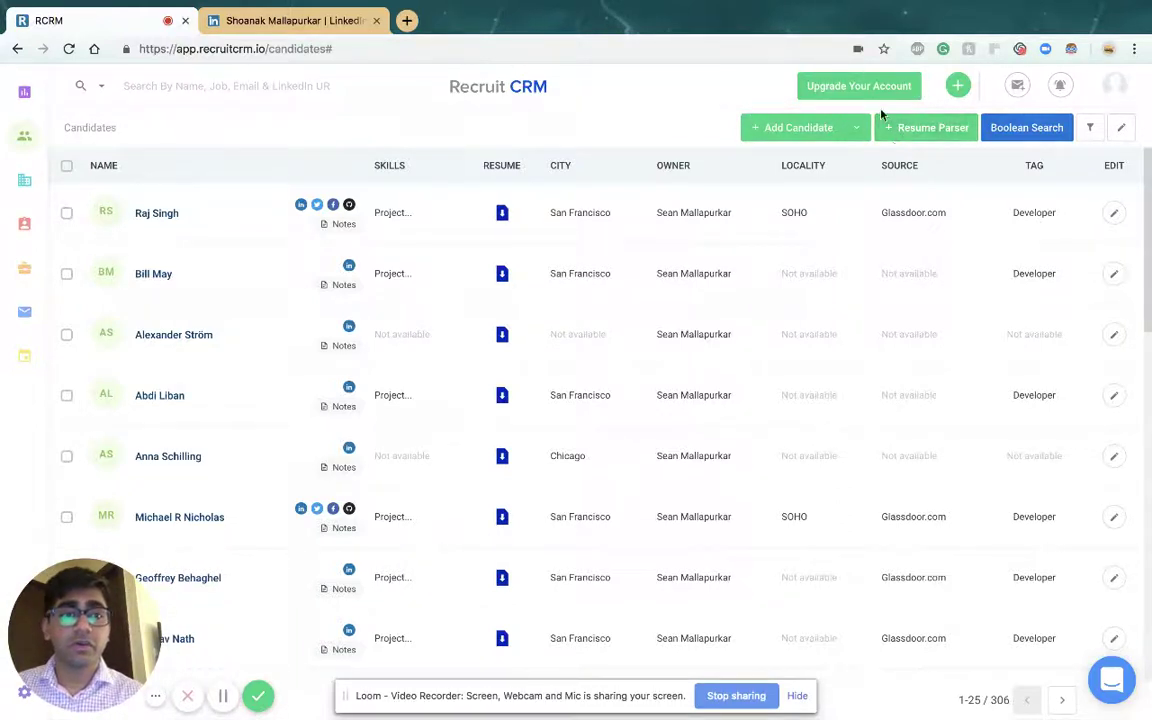
pyautogui.click(957, 85)
pyautogui.click(853, 287)
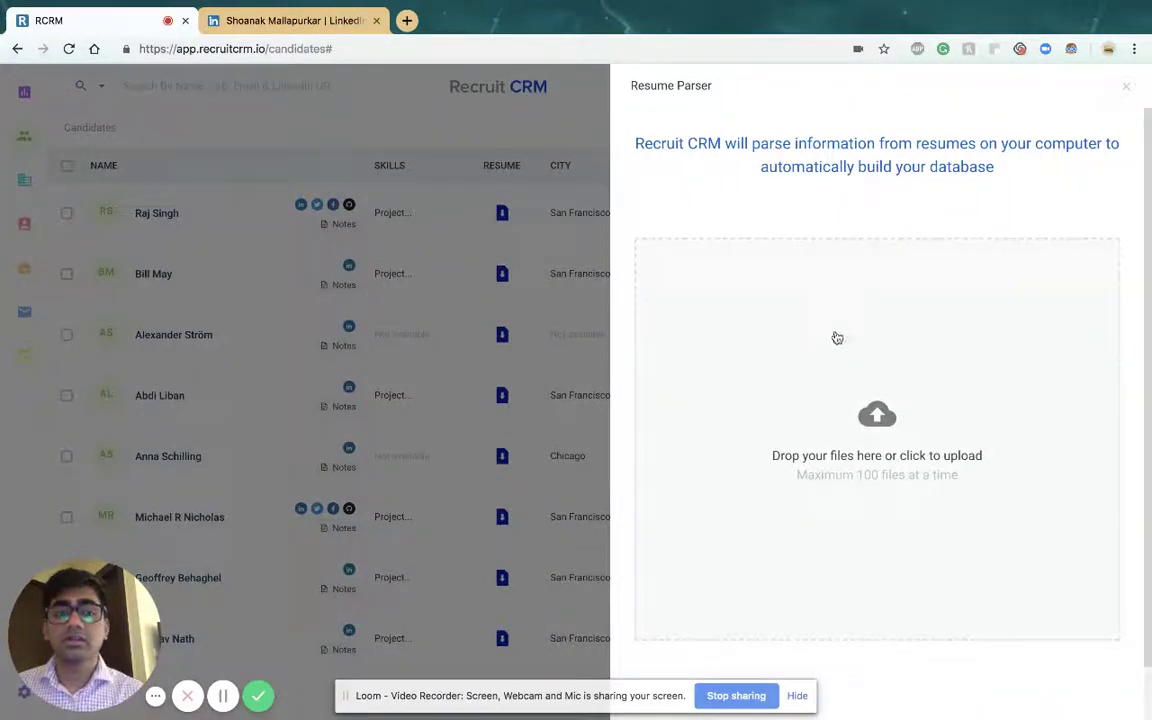
pyautogui.click(869, 344)
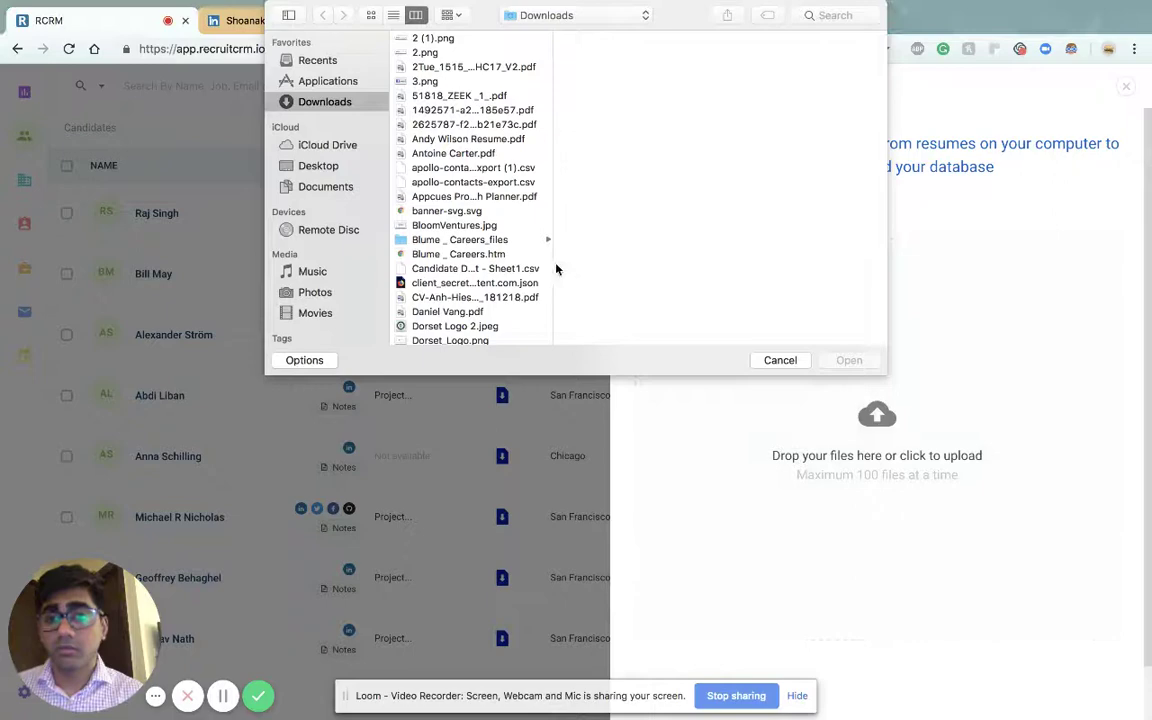
pyautogui.scroll(-5, 470, 255)
pyautogui.scroll(-10, 470, 257)
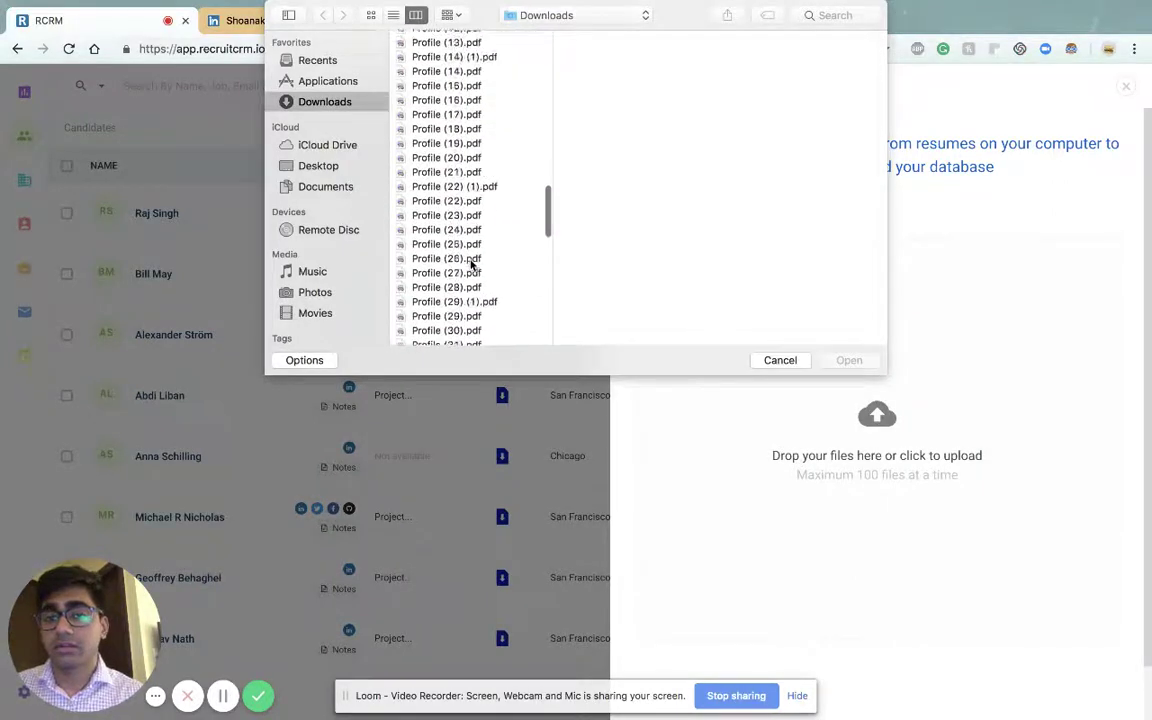
pyautogui.click(455, 108)
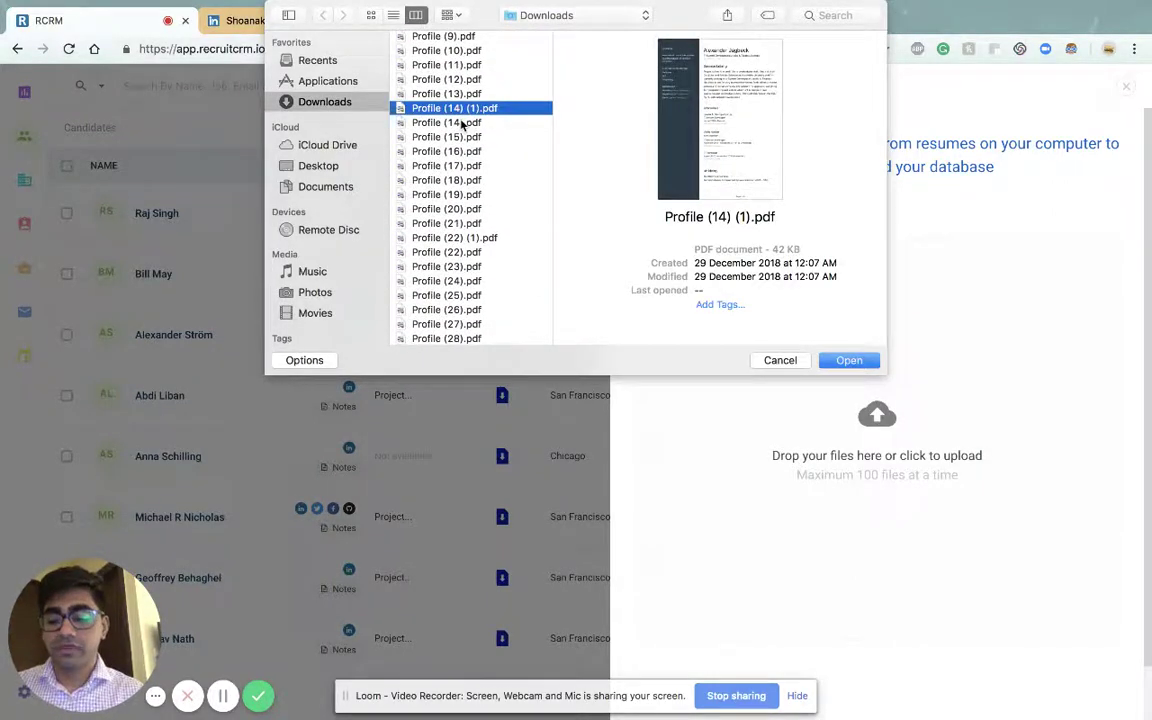
pyautogui.keyDown('shift'); pyautogui.click(462, 123); pyautogui.keyUp('shift')
pyautogui.click(849, 360)
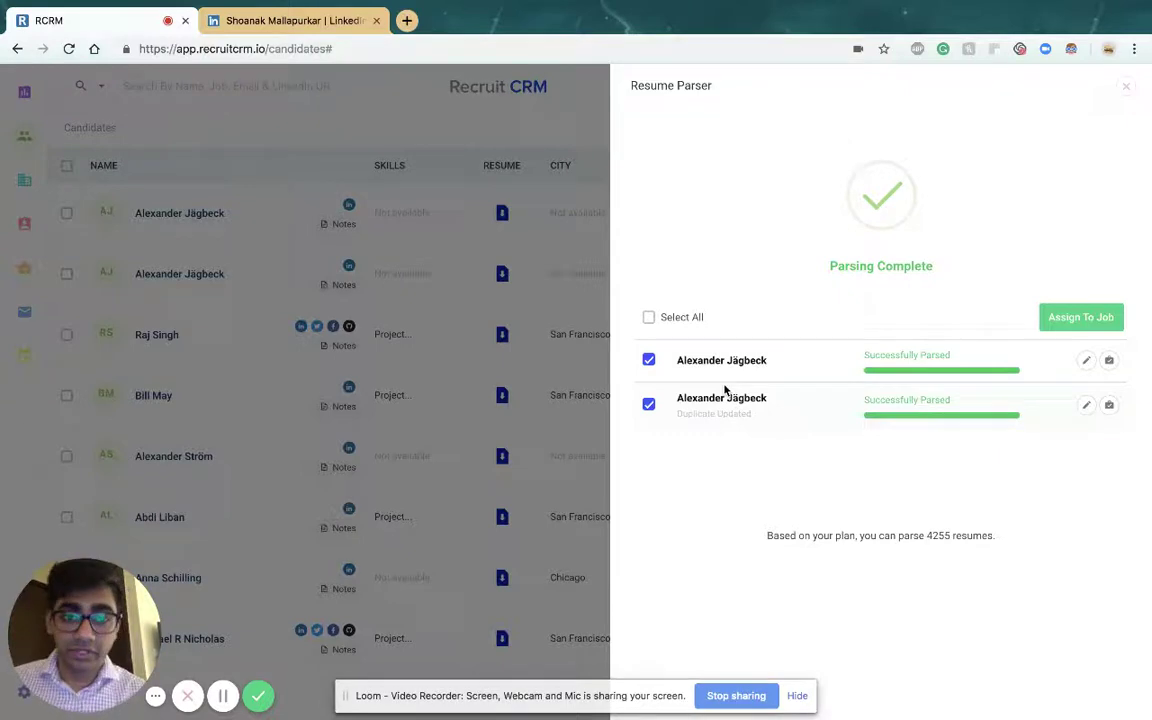
pyautogui.click(467, 337)
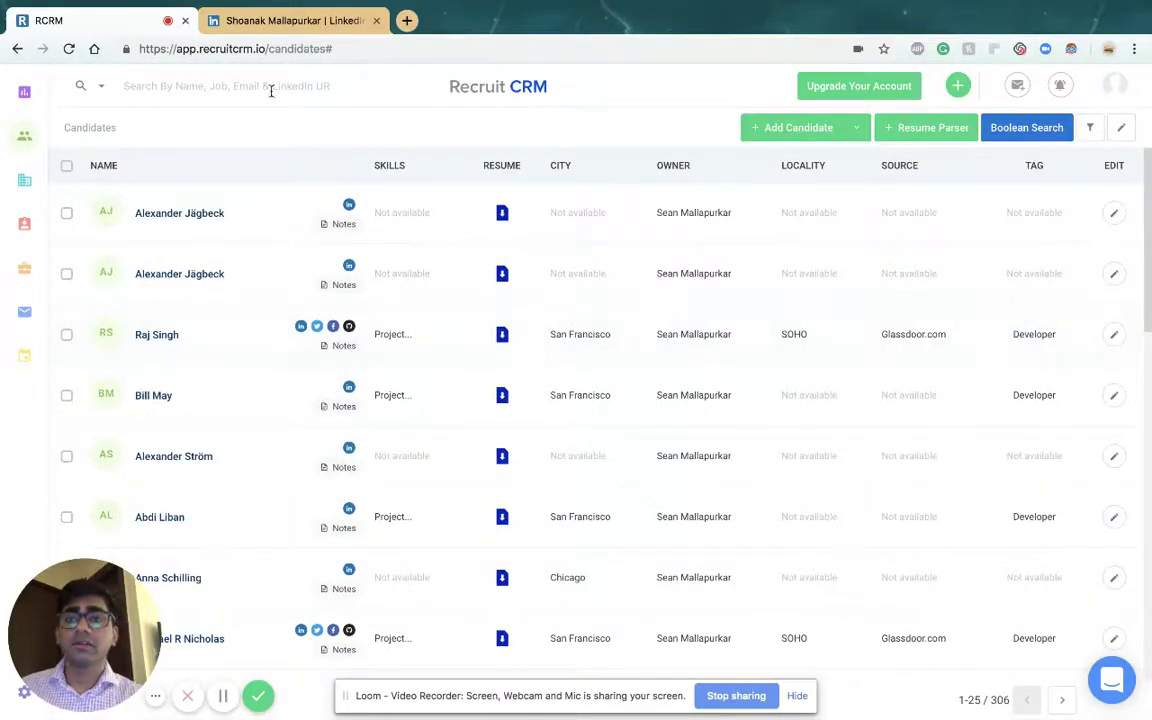
# Save the open LinkedIn profile as Profile (50).pdf and return to the Recruit CRM tab.
pyautogui.click(274, 30)
pyautogui.click(335, 489)
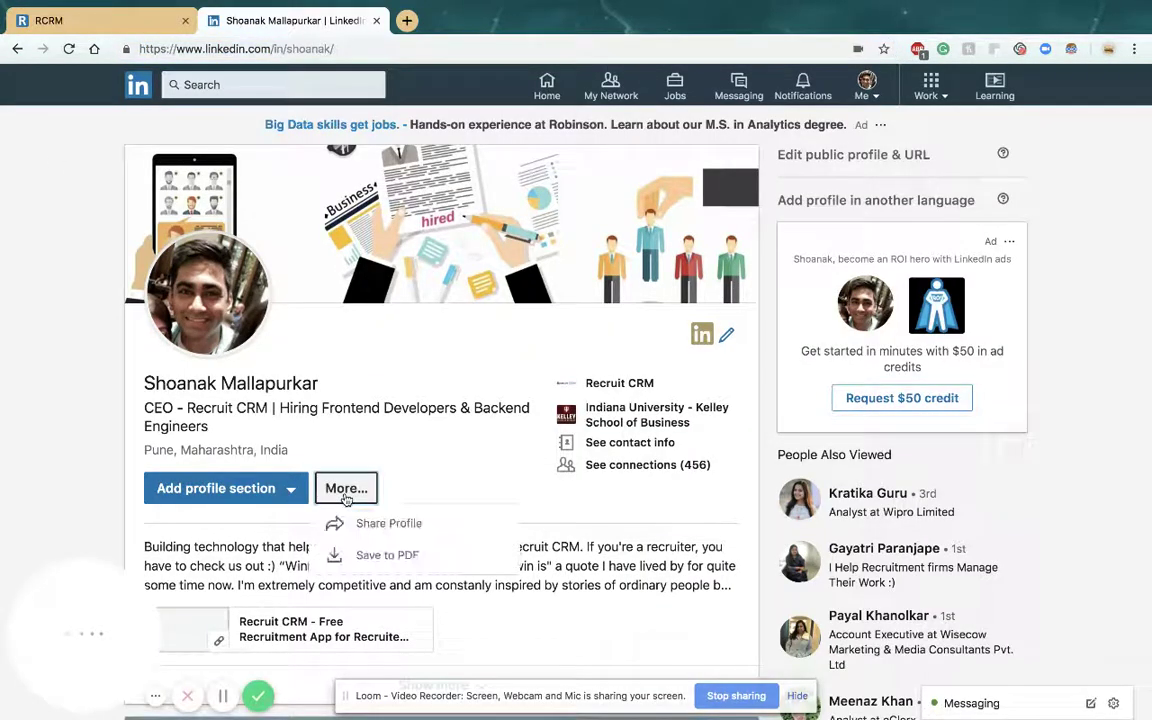
pyautogui.click(388, 556)
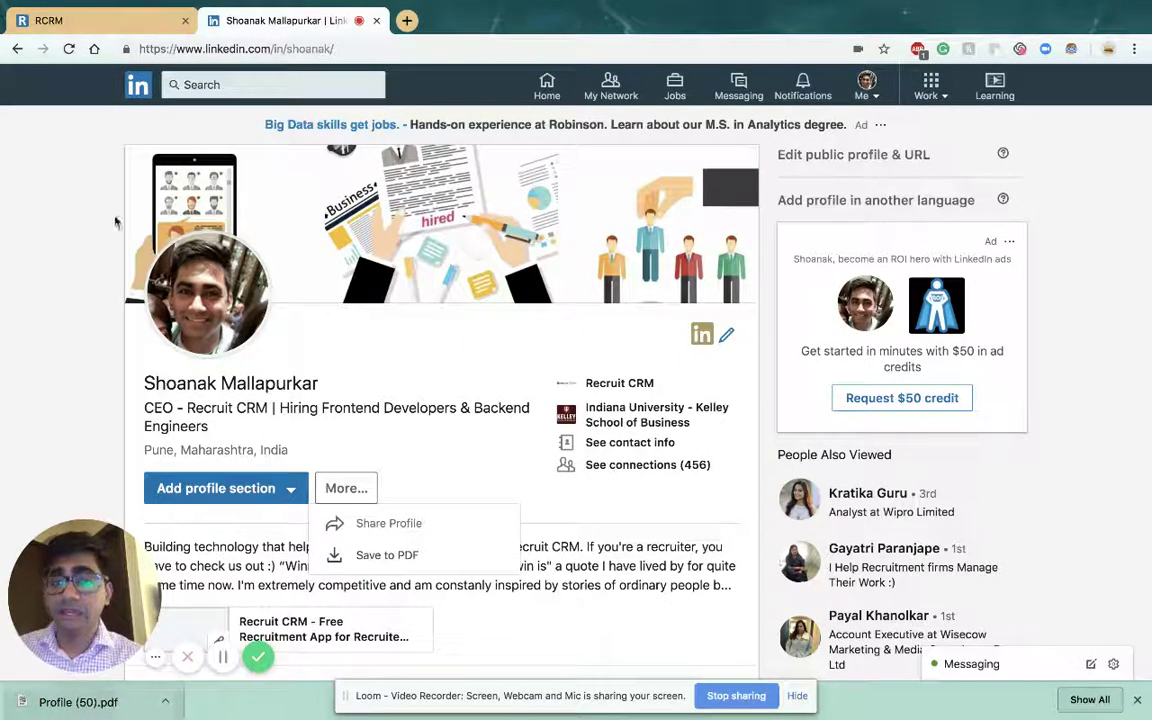
pyautogui.click(100, 20)
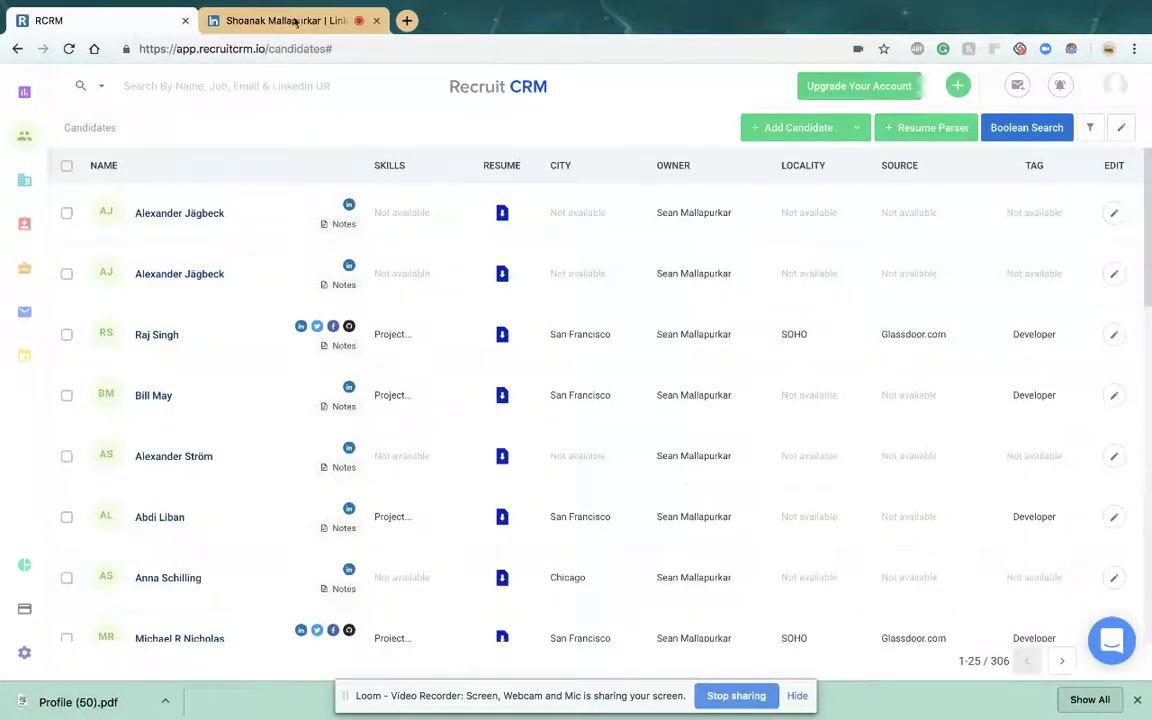
# Parse the downloaded Profile (50).pdf with the Resume Parser into a new candidate.
pyautogui.click(957, 86)
pyautogui.click(882, 271)
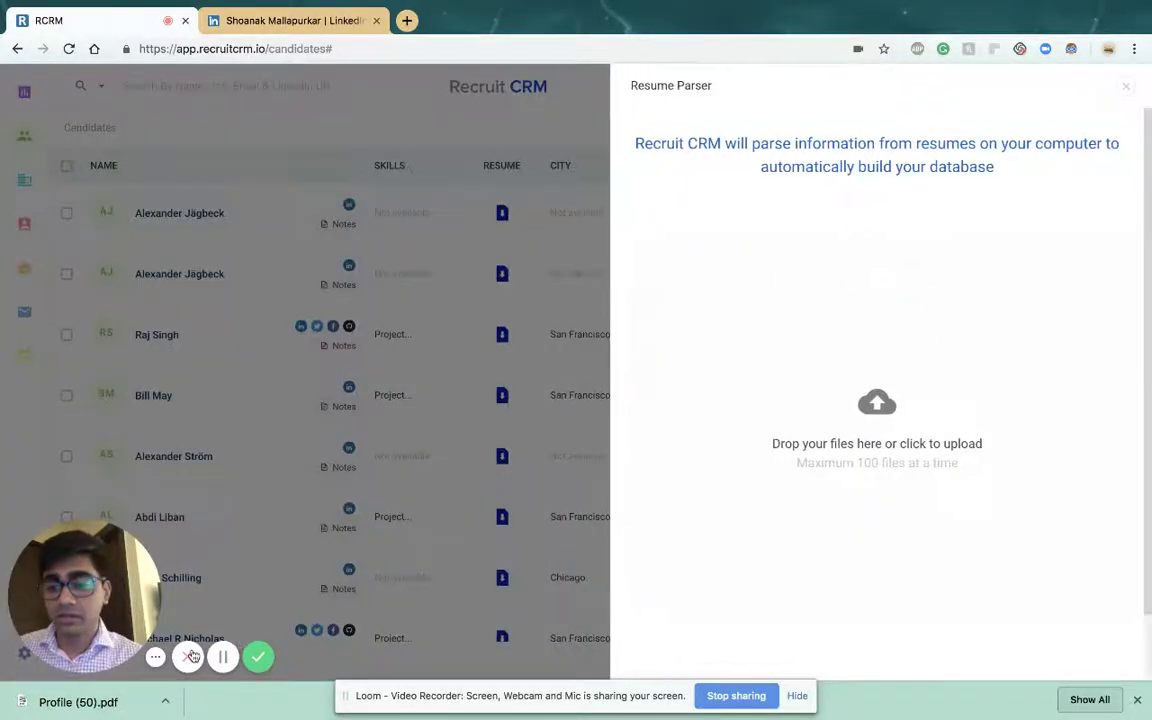
pyautogui.moveTo(78, 702); pyautogui.dragTo(735, 438)
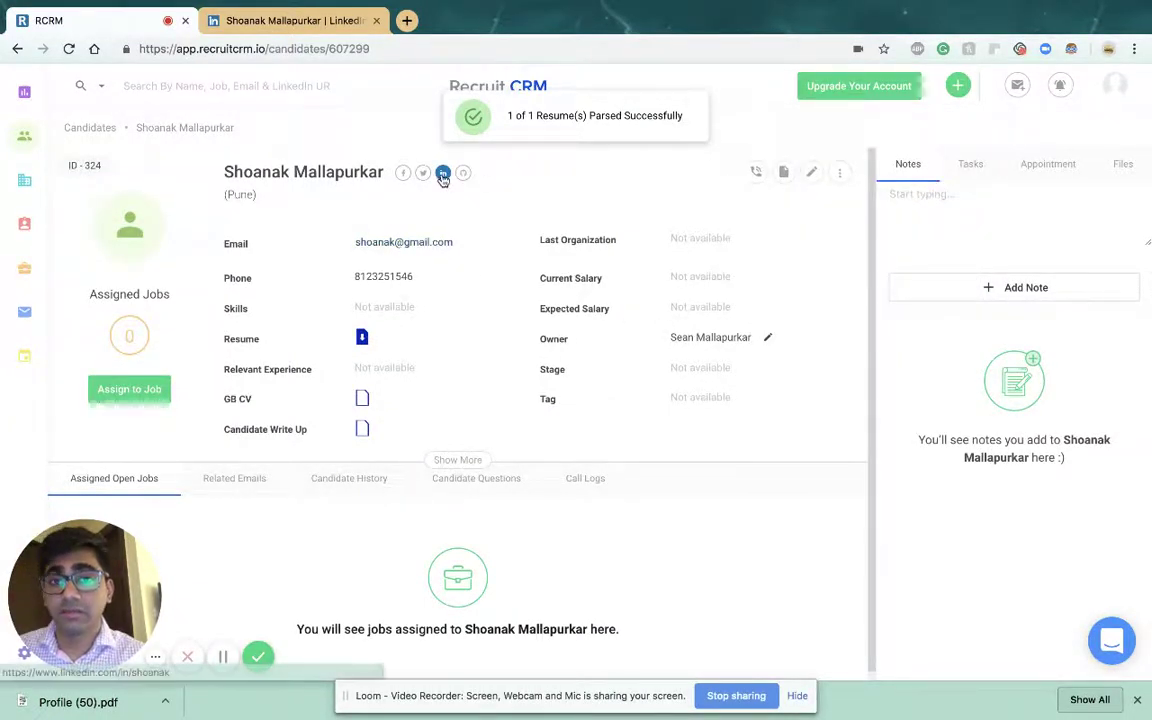
# Preview the new candidate's attached resume, close it, and return to Candidates.
pyautogui.click(362, 338)
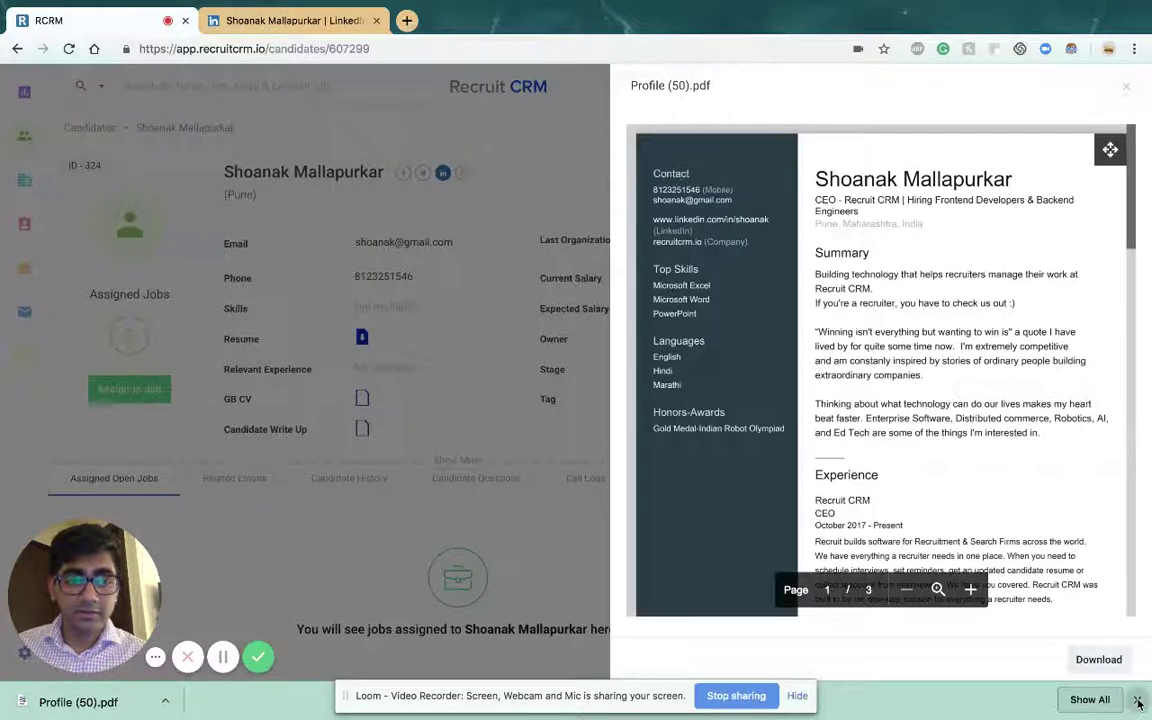
pyautogui.click(1137, 700)
pyautogui.click(373, 266)
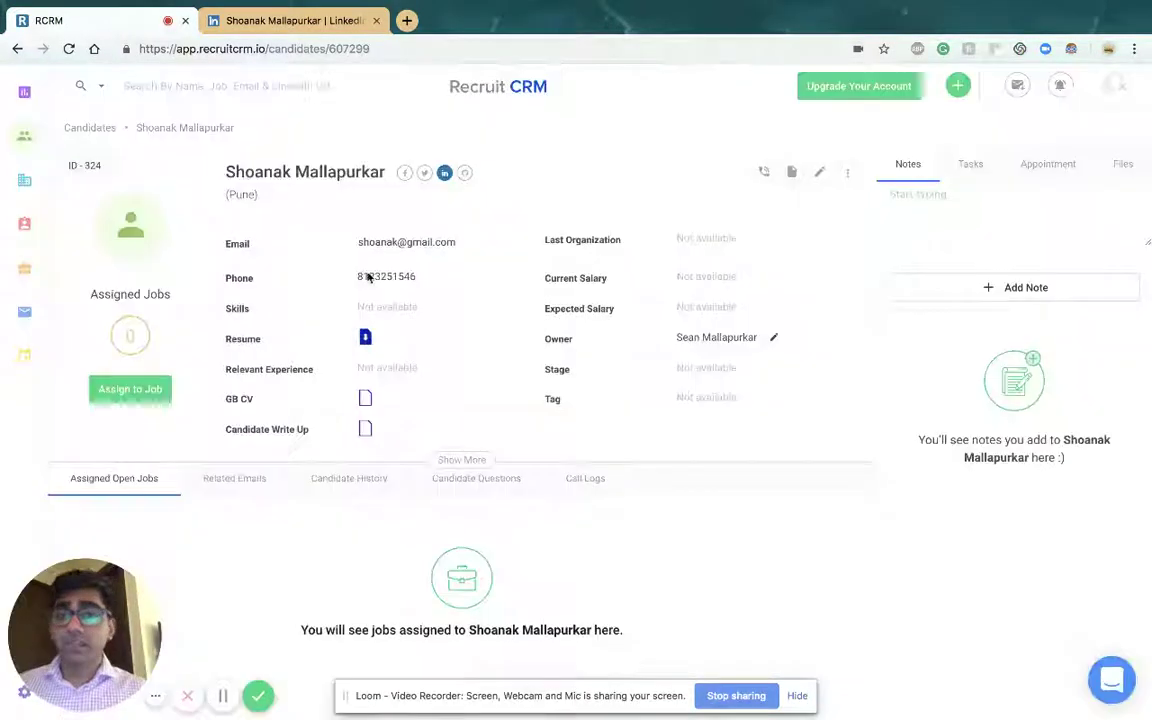
pyautogui.click(27, 143)
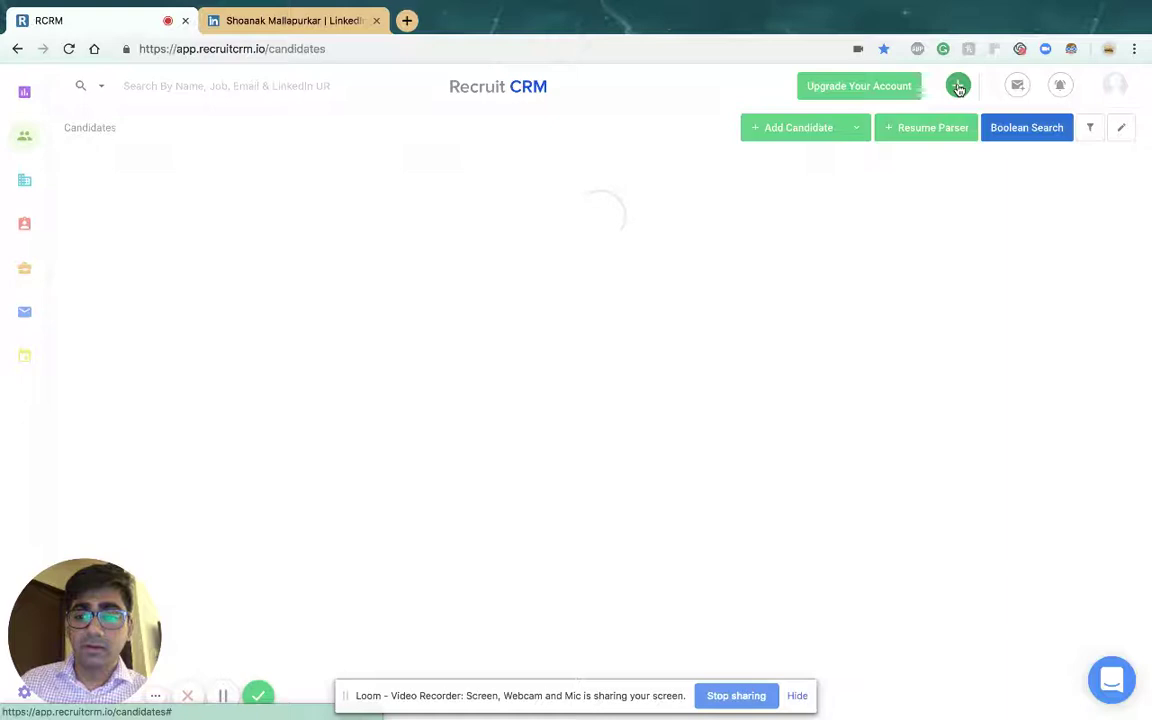
# Start a new candidate in the Add Candidate form with Profile (24).pdf attached as the CV.
pyautogui.click(958, 86)
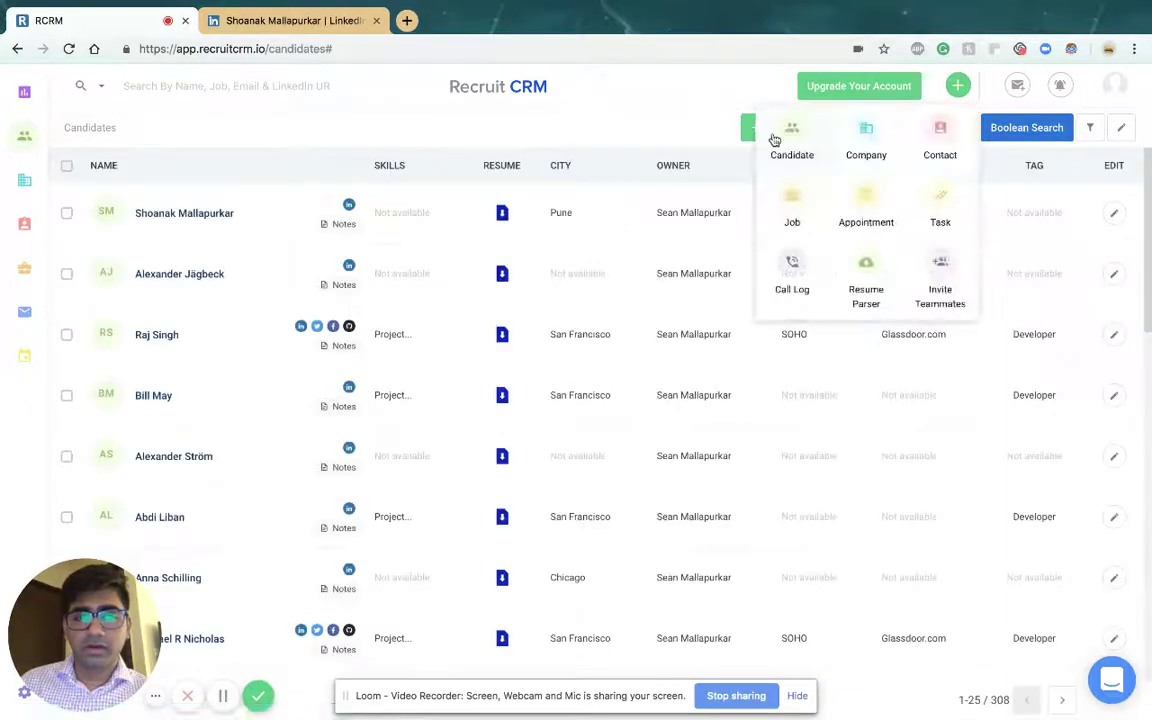
pyautogui.click(790, 148)
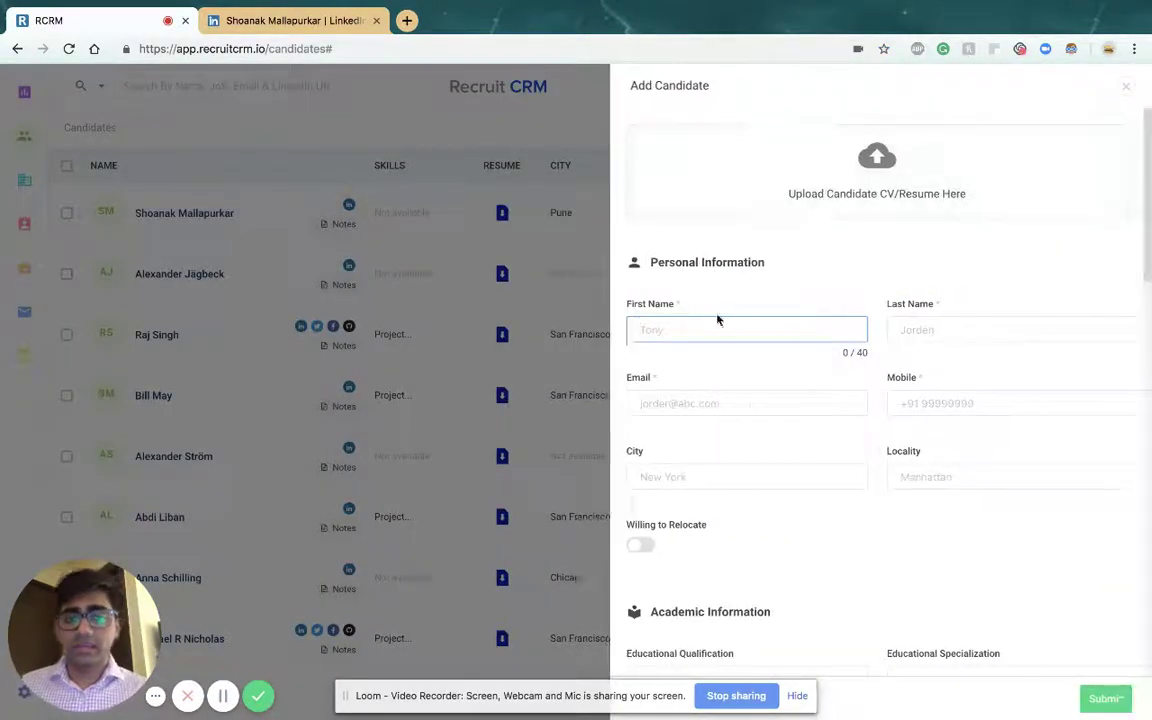
pyautogui.write('R')
pyautogui.press('BackSpace')
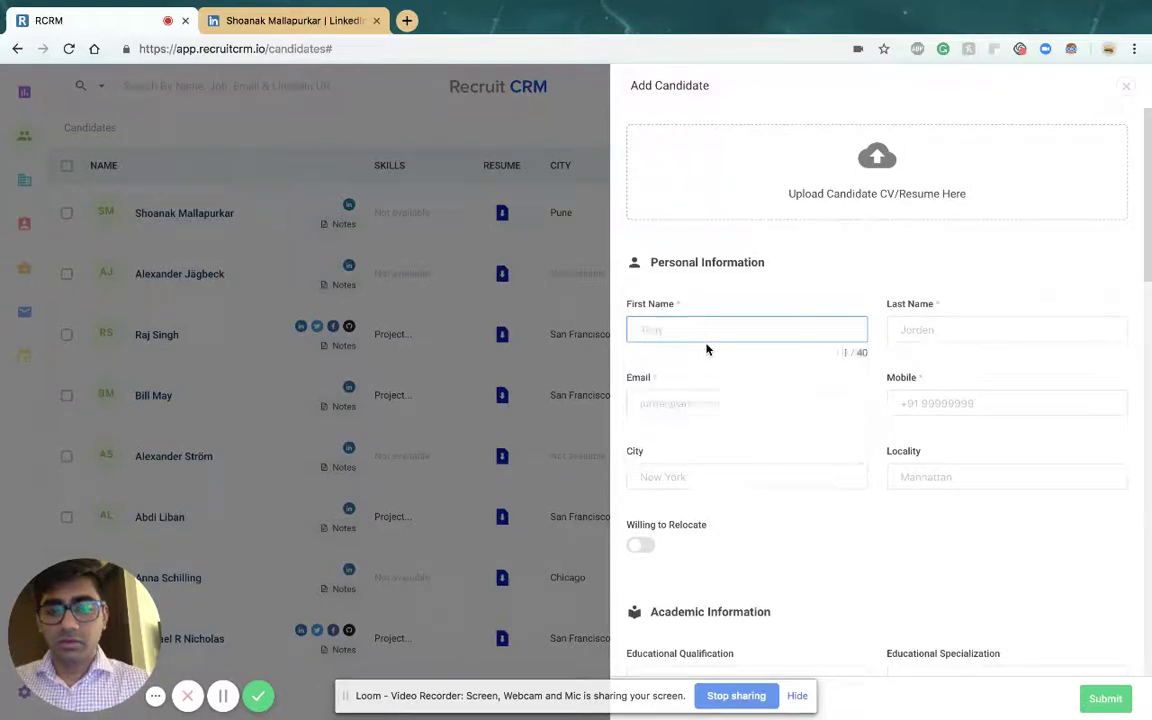
pyautogui.click(840, 175)
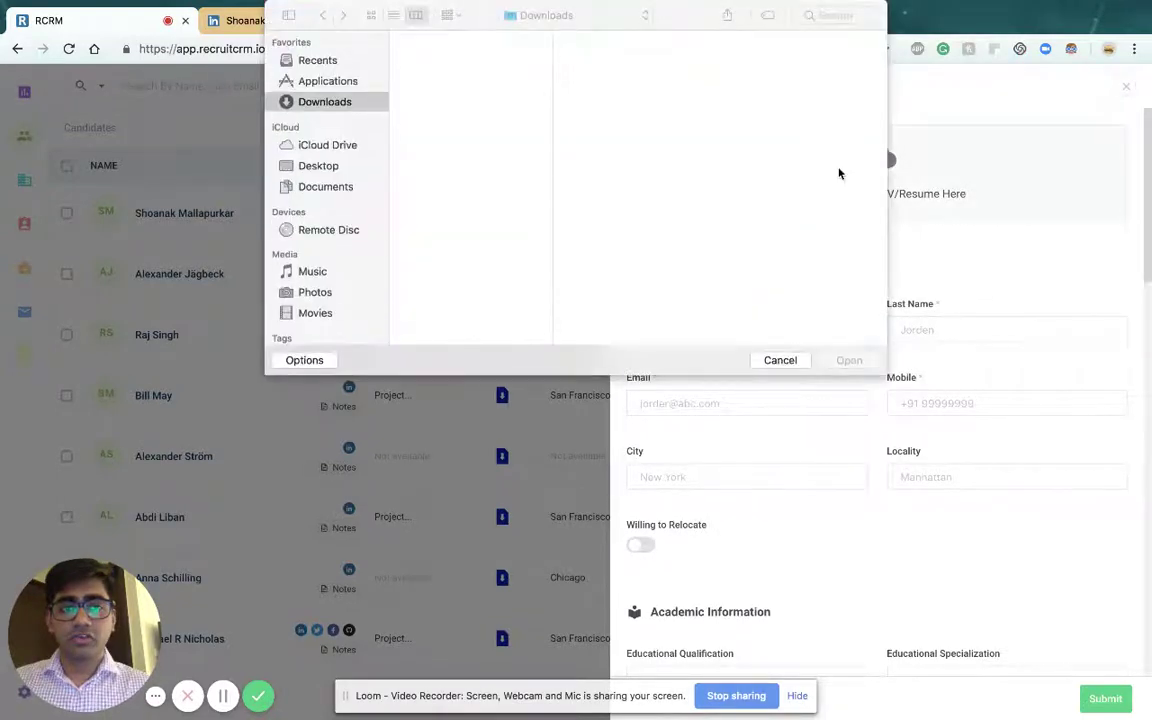
pyautogui.scroll(-5, 447, 268)
pyautogui.scroll(-5, 445, 265)
pyautogui.doubleClick(445, 247)
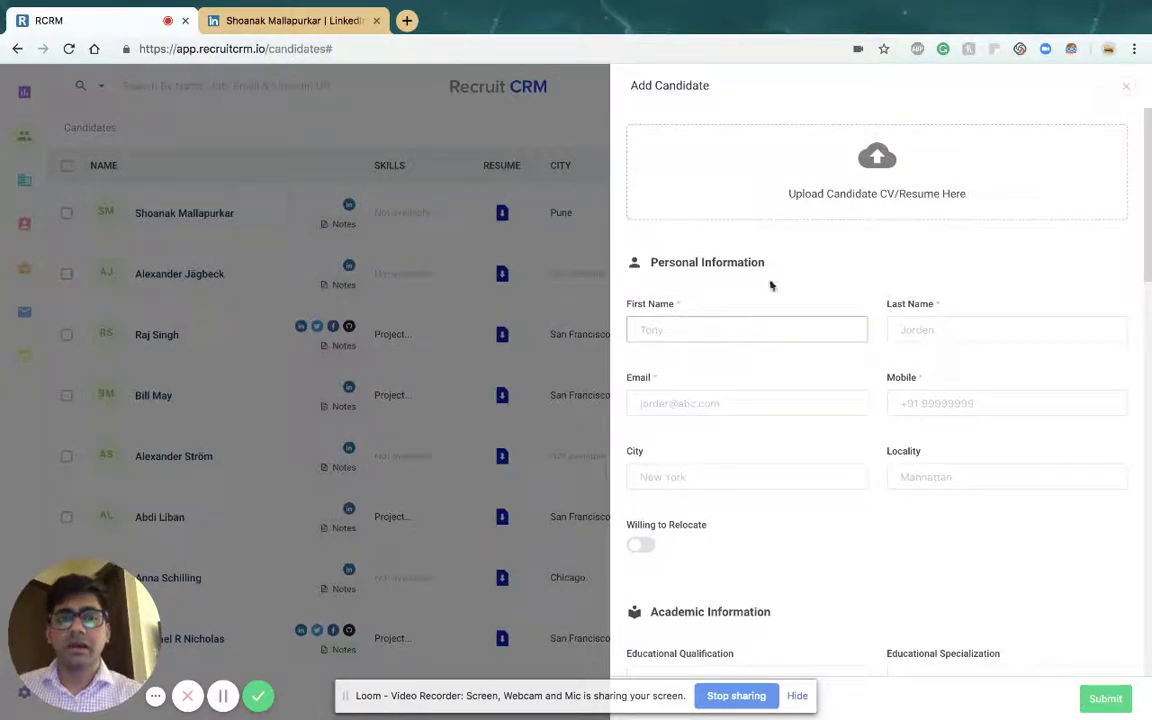
# Clear the parsed e-mail, submit the candidate, and return to the 308-record Candidates list.
pyautogui.click(823, 197)
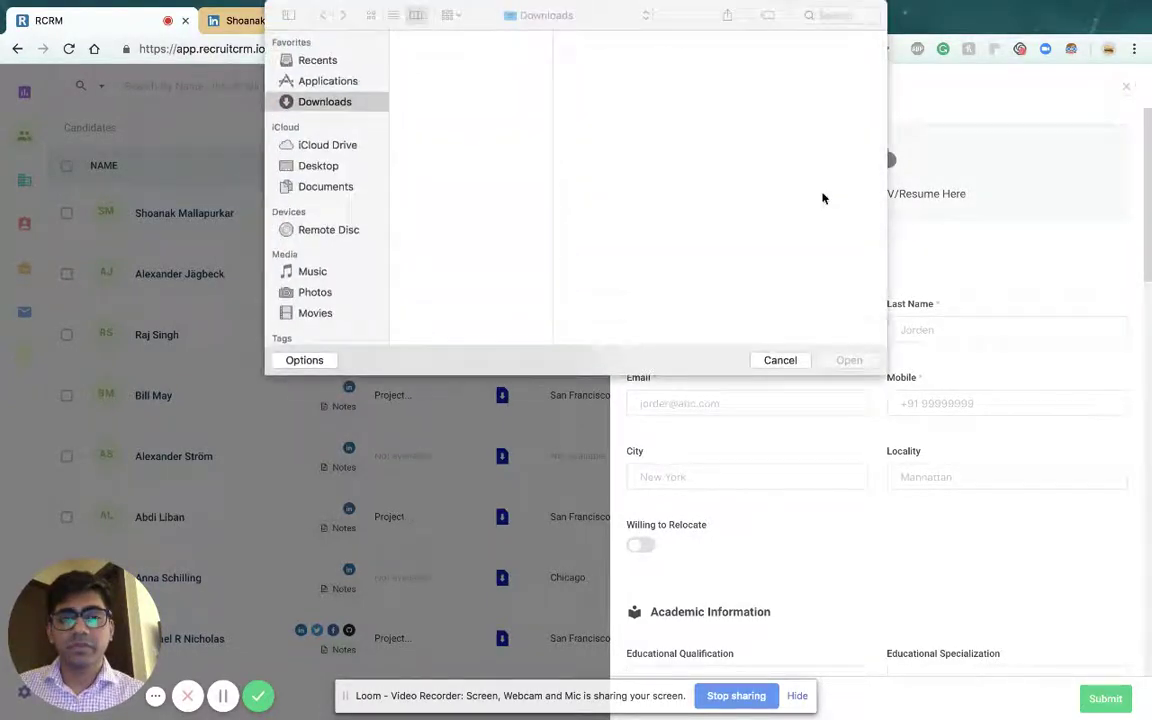
pyautogui.scroll(-2, 501, 206)
pyautogui.scroll(2, 501, 206)
pyautogui.click(768, 360)
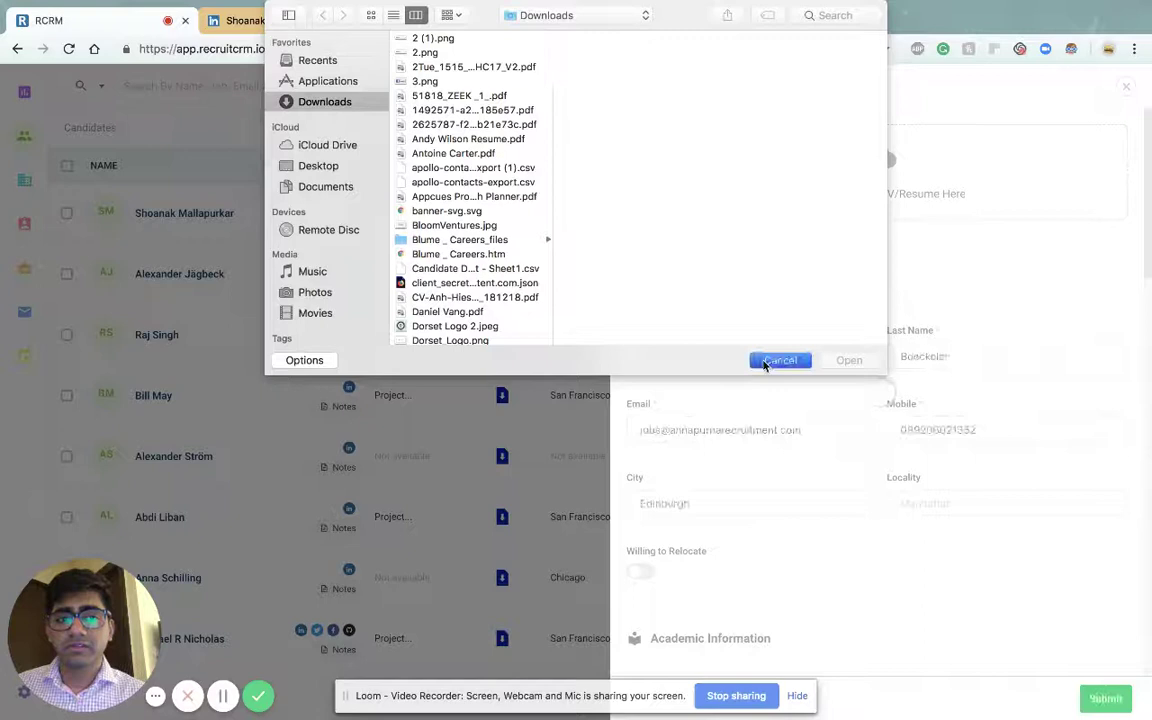
pyautogui.scroll(-1, 785, 532)
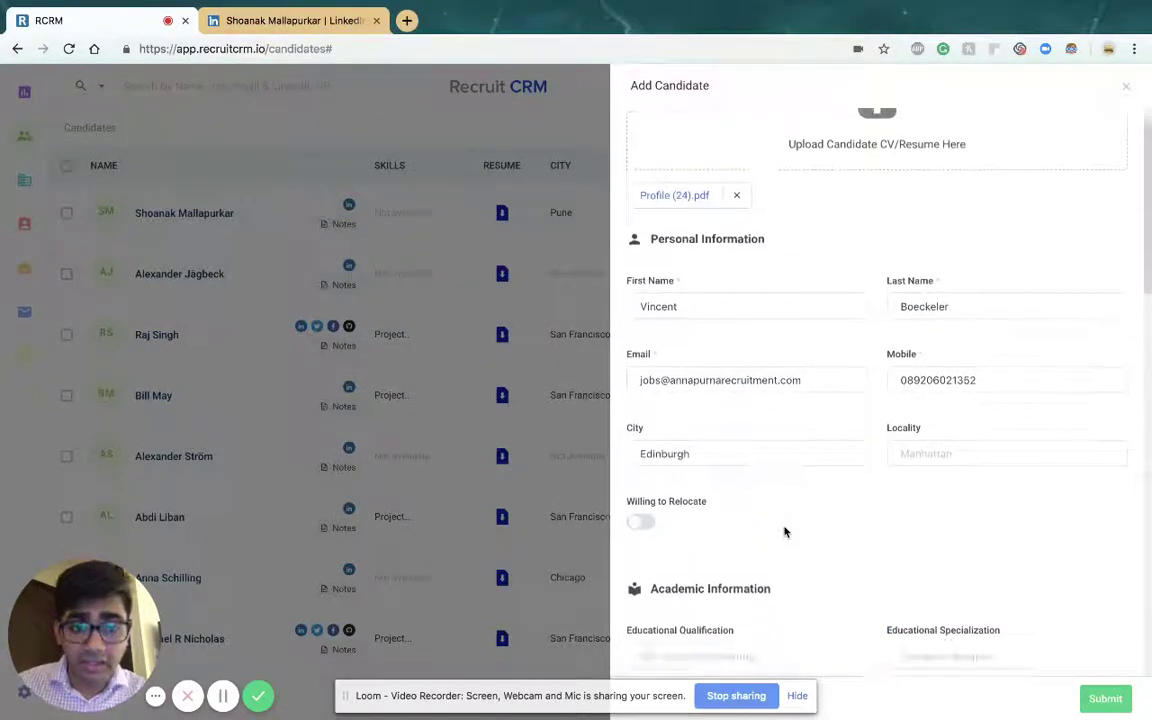
pyautogui.tripleClick(733, 380)
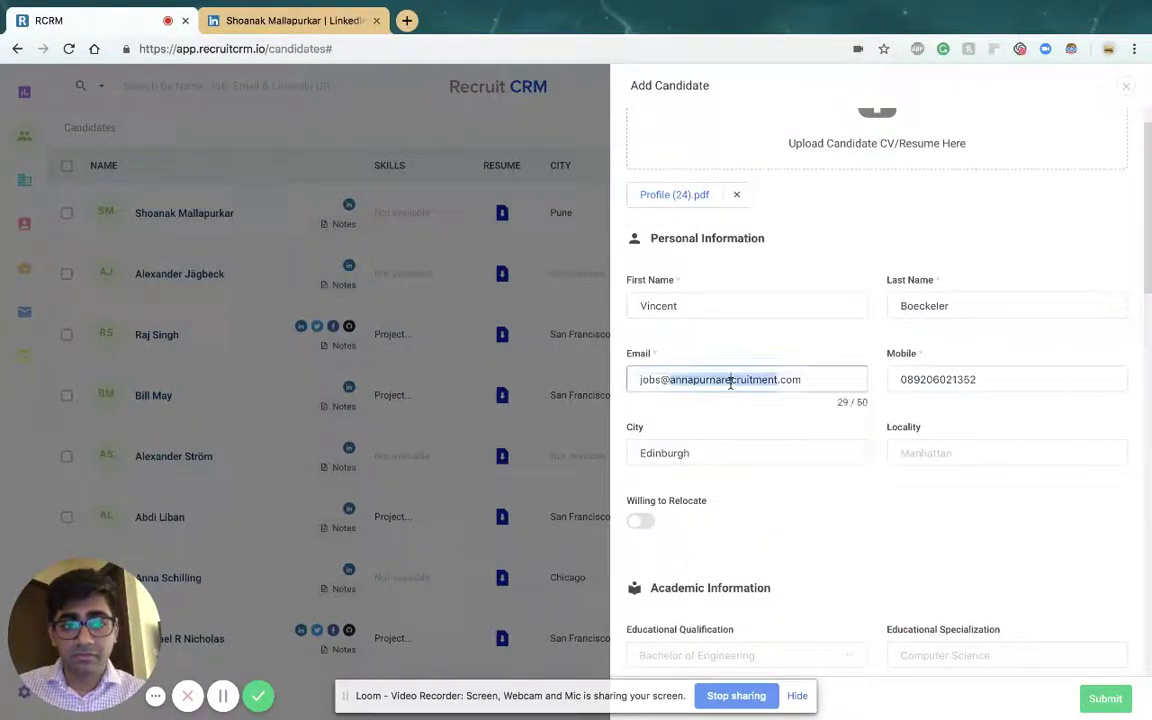
pyautogui.press('BackSpace')
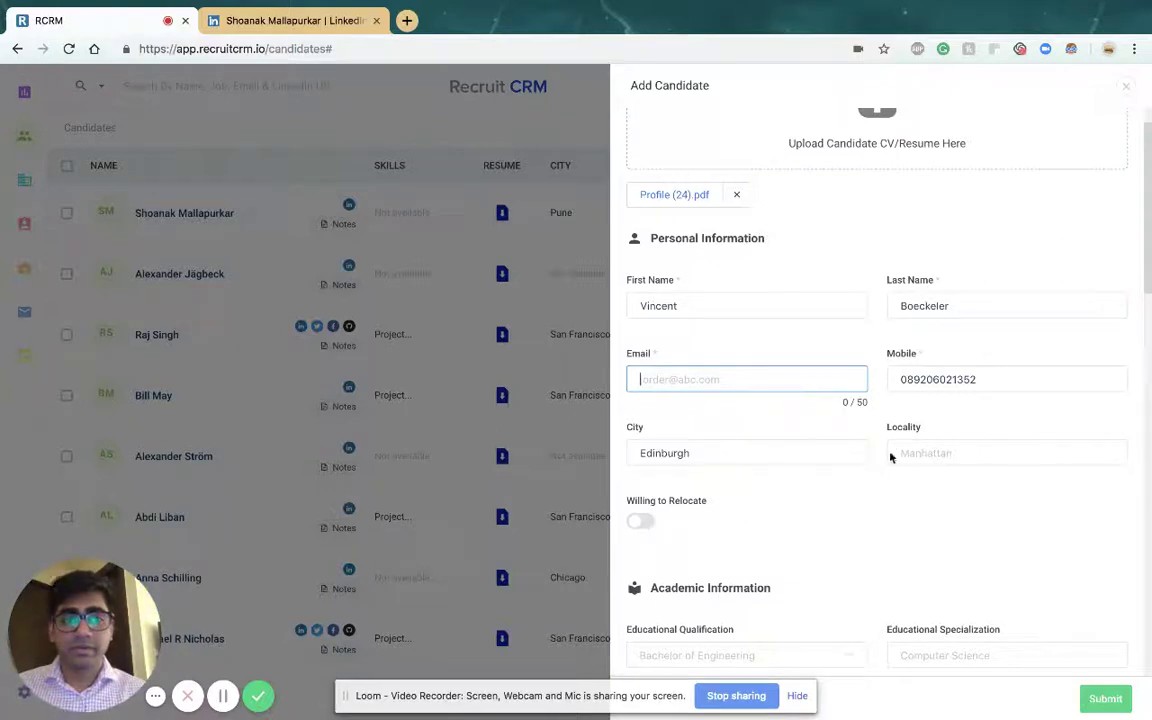
pyautogui.click(1100, 703)
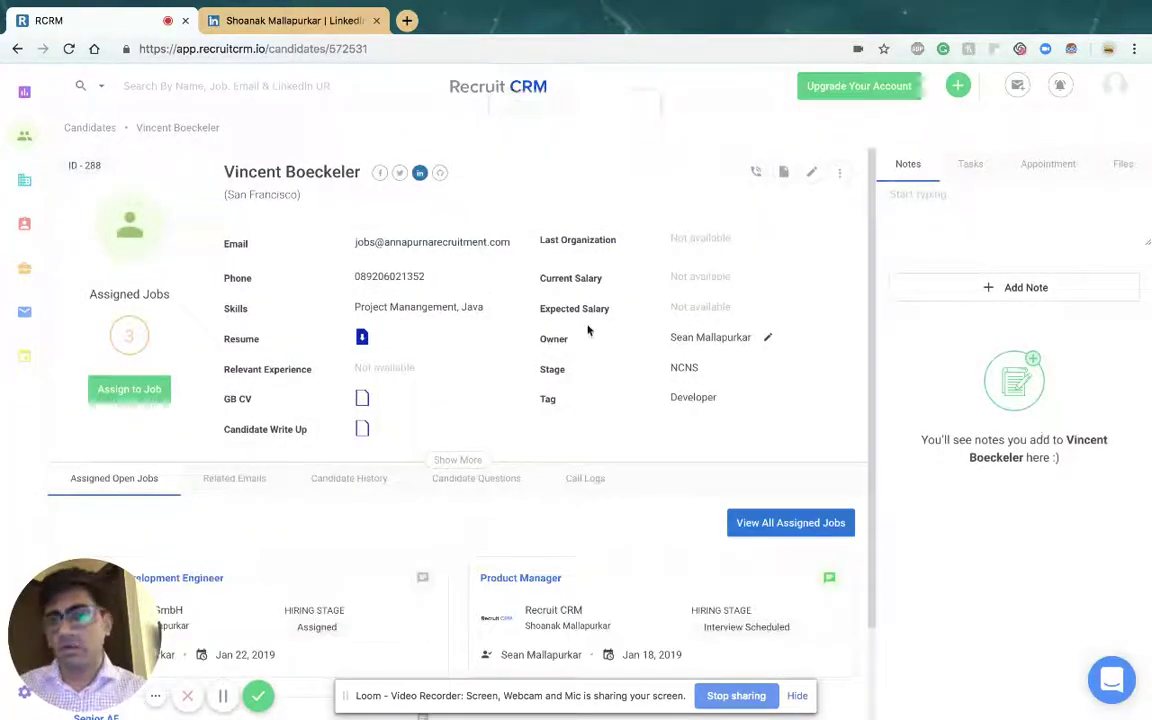
pyautogui.click(25, 138)
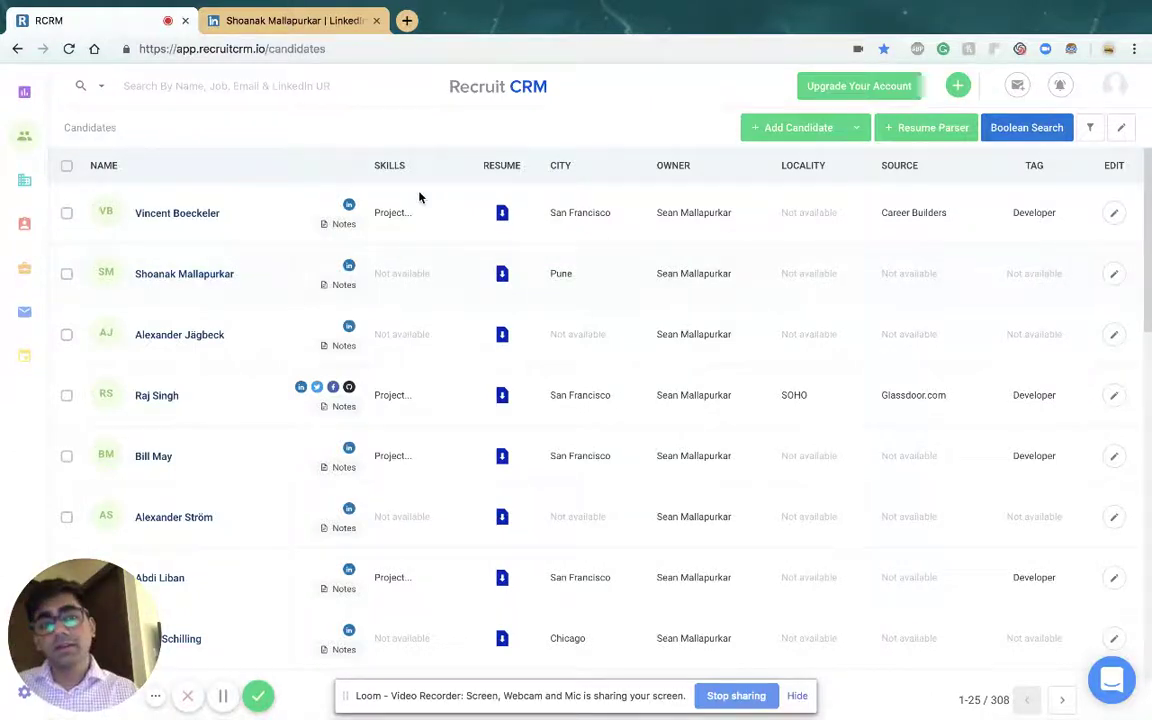
# Start an Import CSV / XLS and upload Provide Candidates.csv, found by searching 'provide'.
pyautogui.click(855, 133)
pyautogui.click(858, 132)
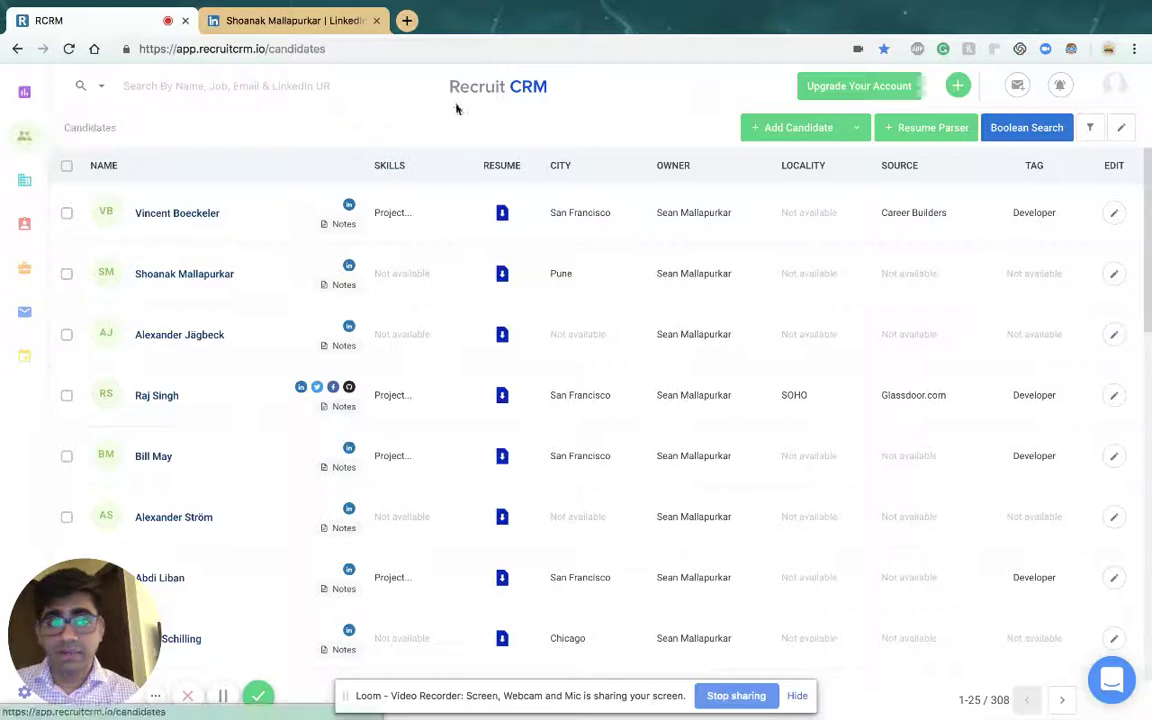
pyautogui.click(848, 133)
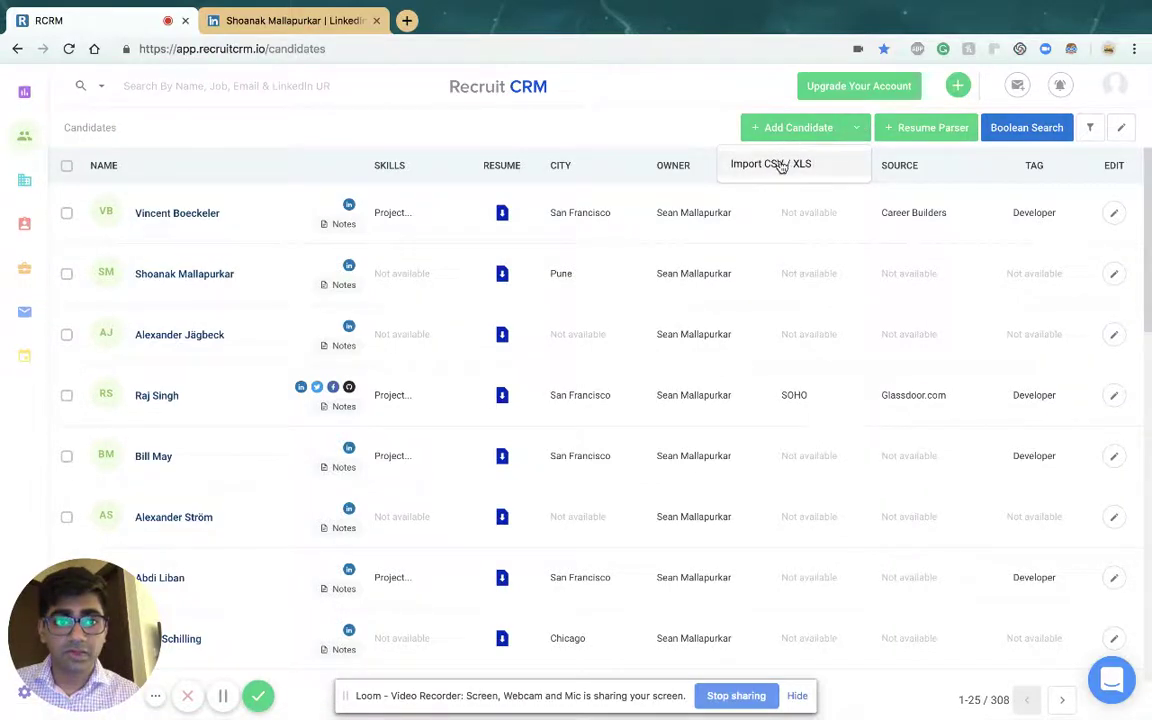
pyautogui.click(771, 163)
pyautogui.click(682, 206)
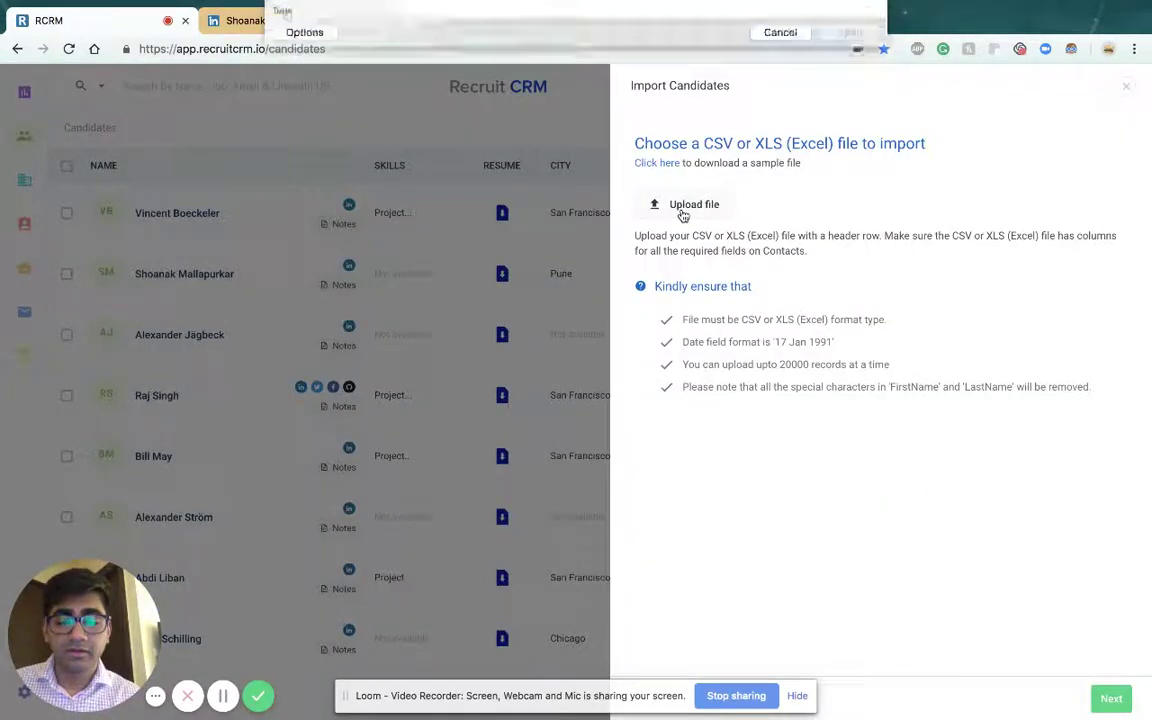
pyautogui.click(820, 14)
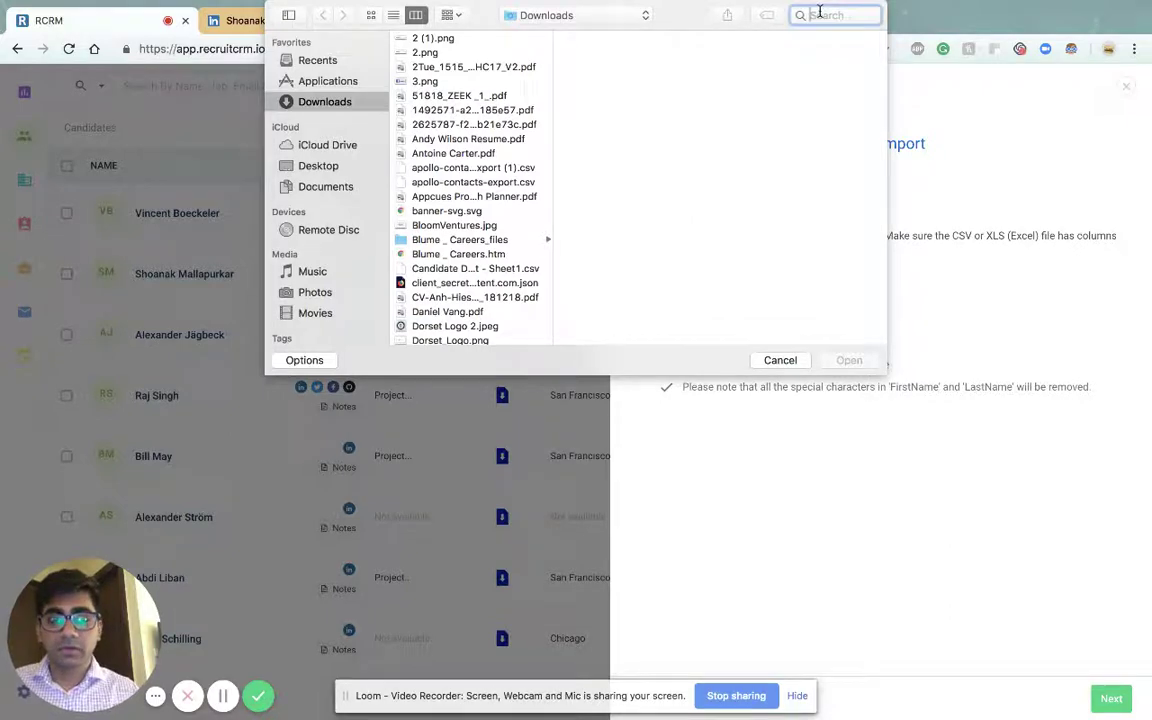
pyautogui.write('provide')
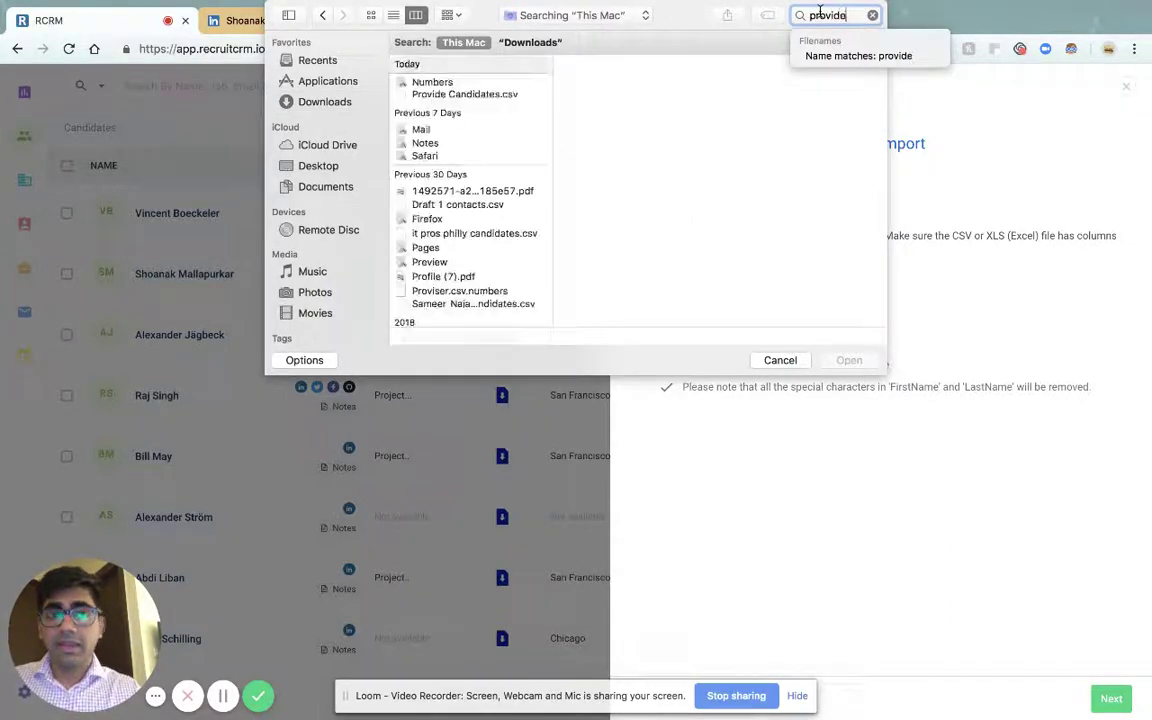
pyautogui.doubleClick(465, 81)
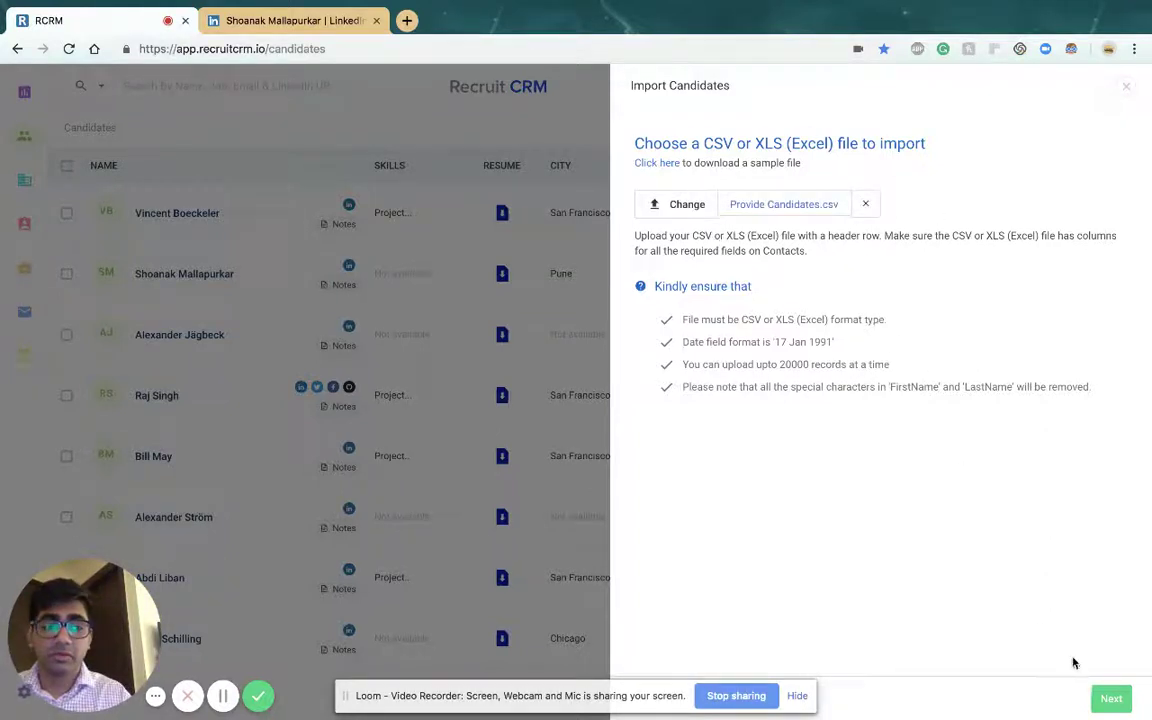
# Map the firstname column to First Name and createdon to Phone, then run the import.
pyautogui.click(1095, 700)
pyautogui.click(797, 695)
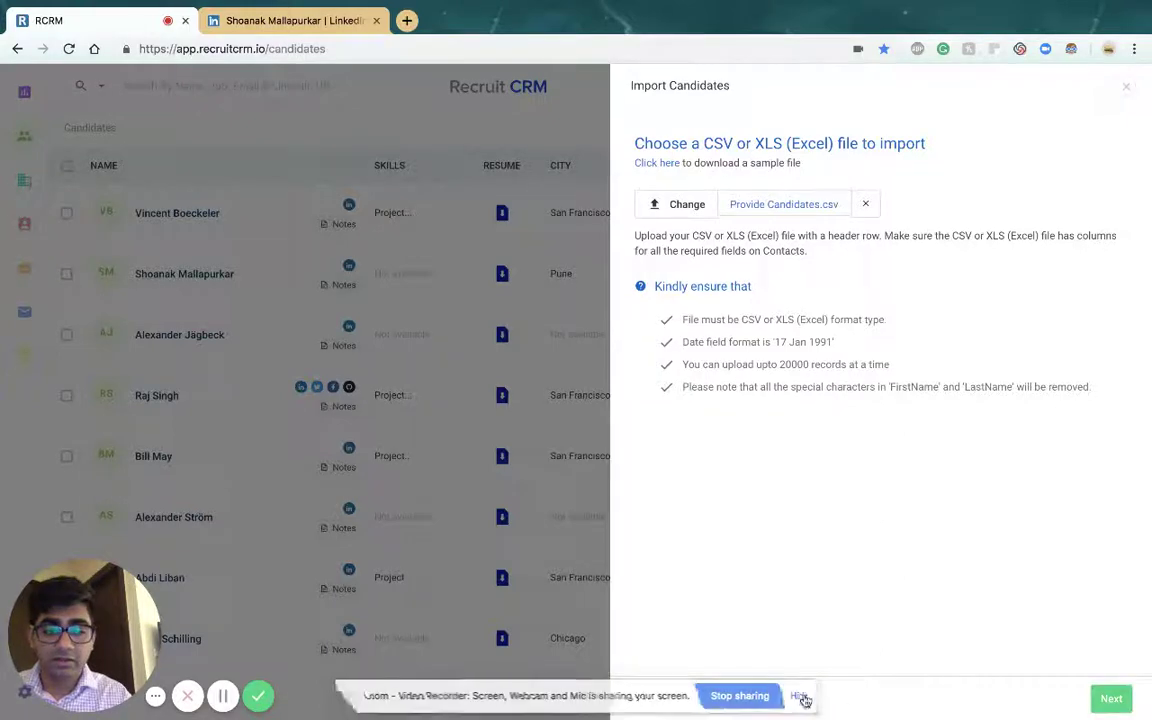
pyautogui.scroll(-3, 740, 469)
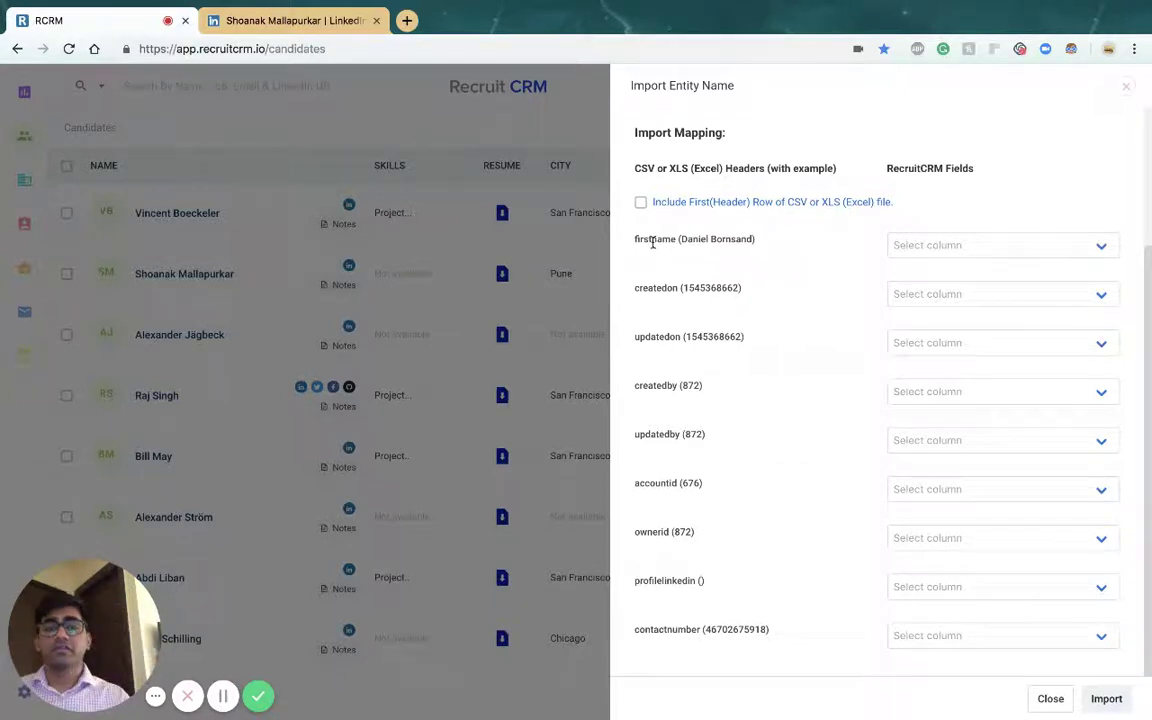
pyautogui.click(1016, 252)
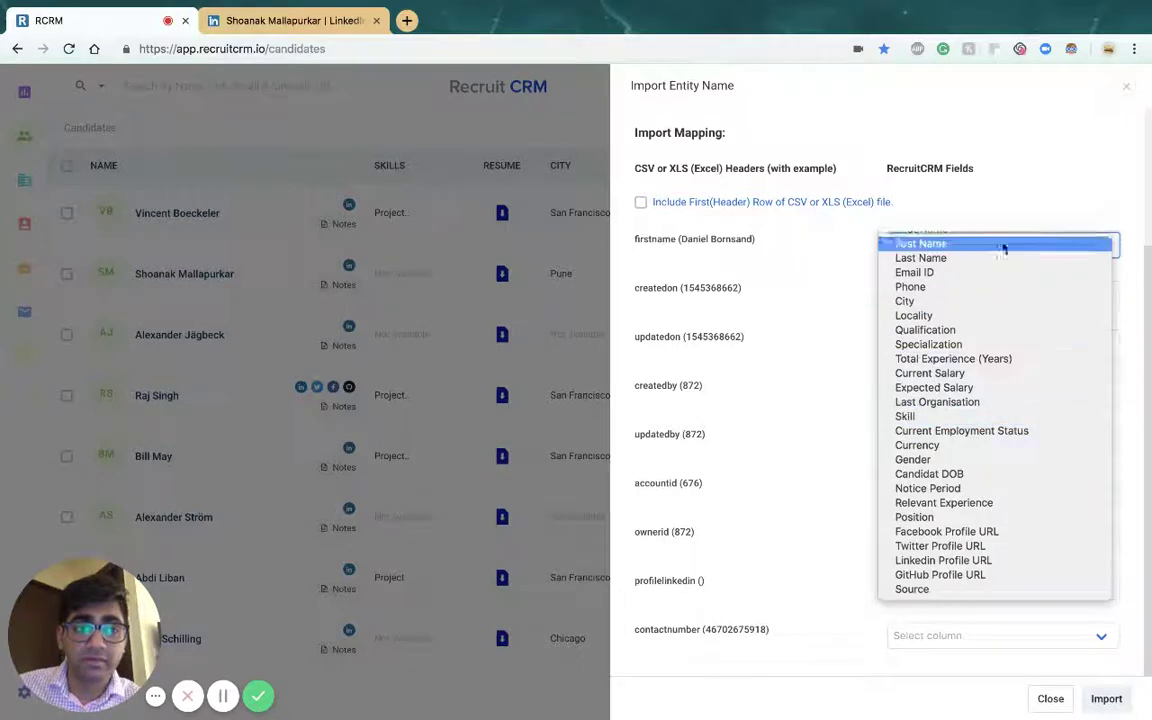
pyautogui.click(1004, 250)
pyautogui.click(1000, 294)
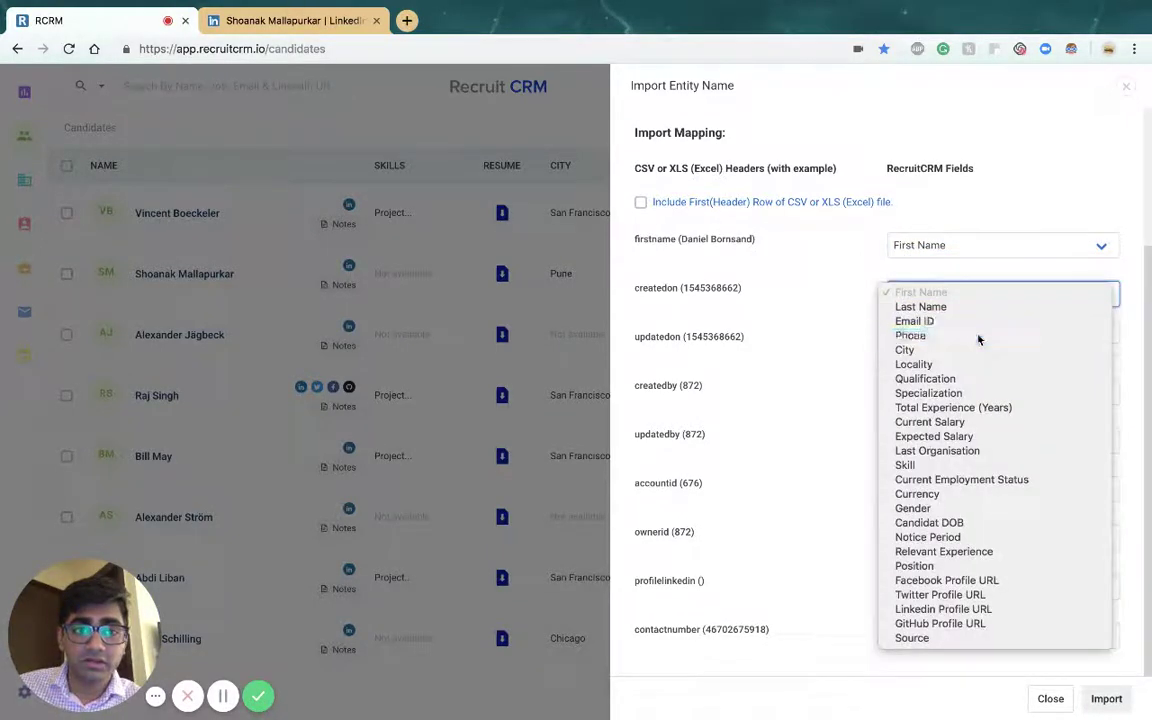
pyautogui.click(978, 336)
pyautogui.scroll(-1, 1031, 422)
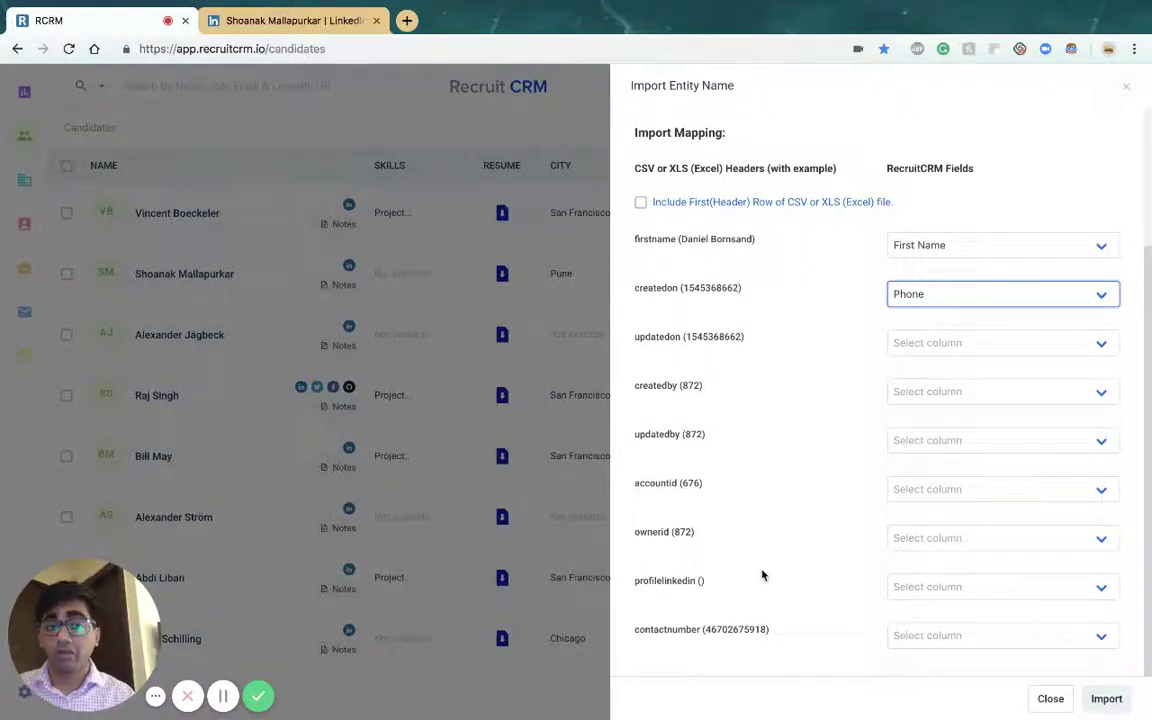
pyautogui.click(465, 515)
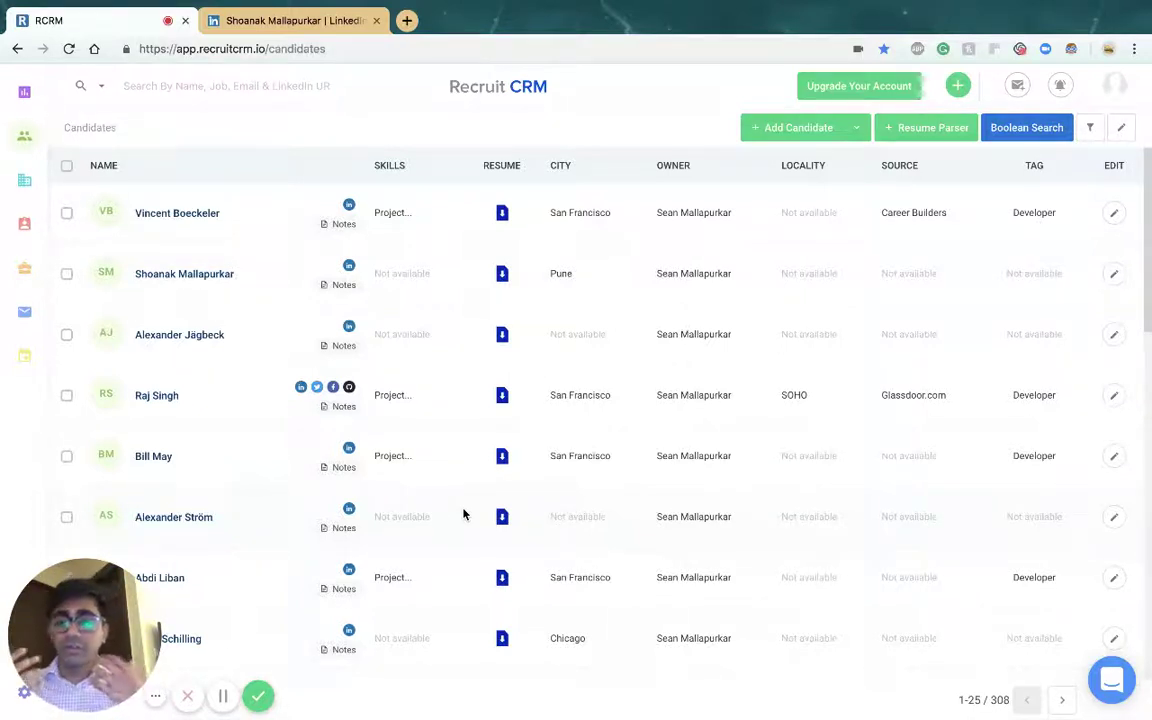
# Open the Boolean Search panel with empty AND, OR and NOT fields above the candidate list.
pyautogui.click(1030, 130)
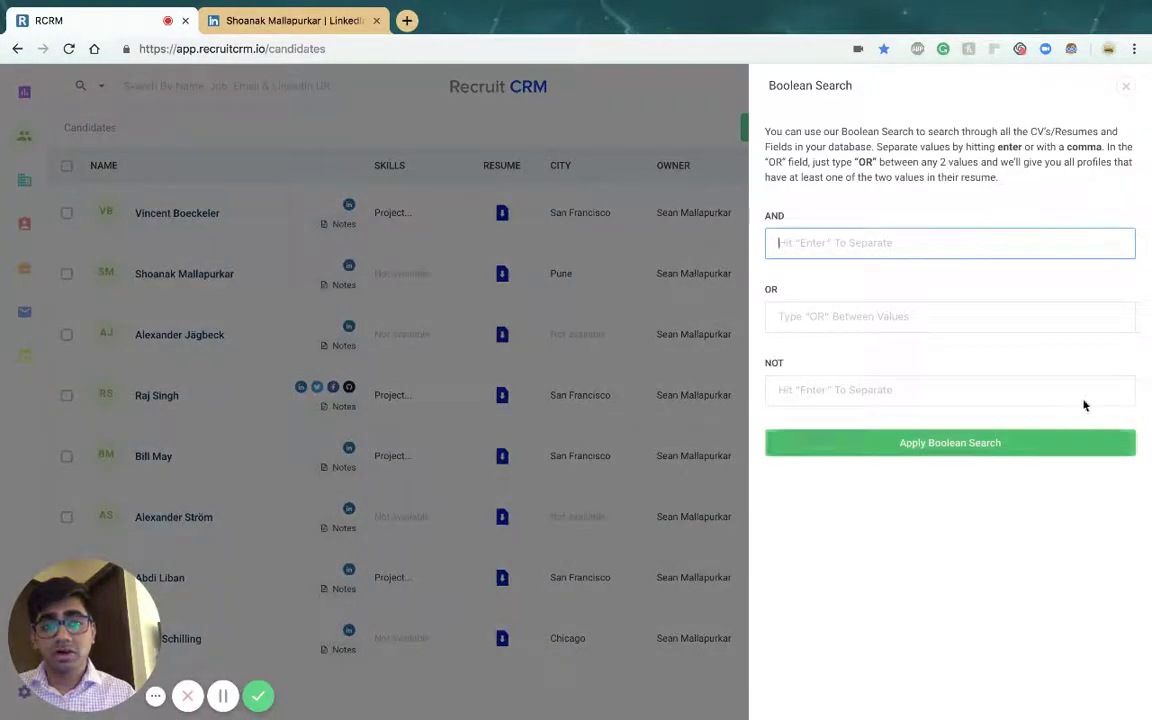